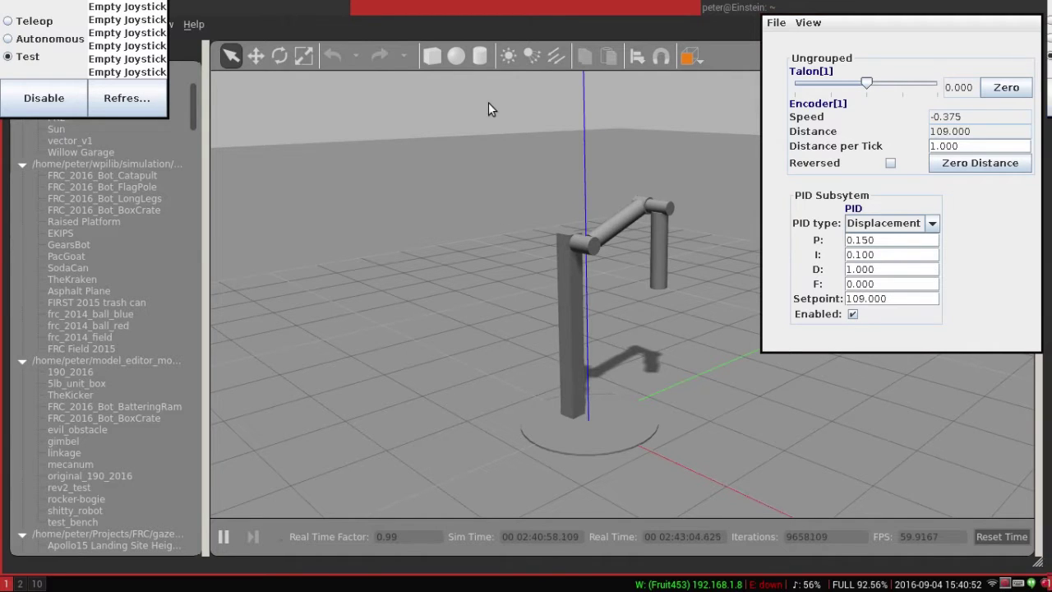
Move the robot mode window over the 3D scene to uncover the model tree, and browse the insertable models
left_click_drag(69, 20, 353, 108, "super")
left_click(579, 420)
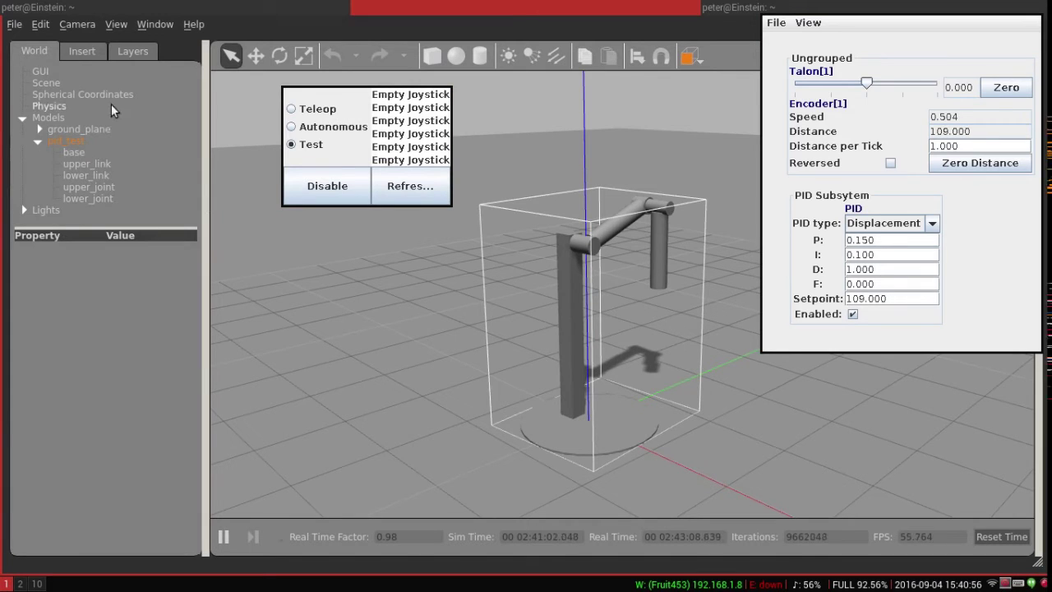
left_click(94, 51)
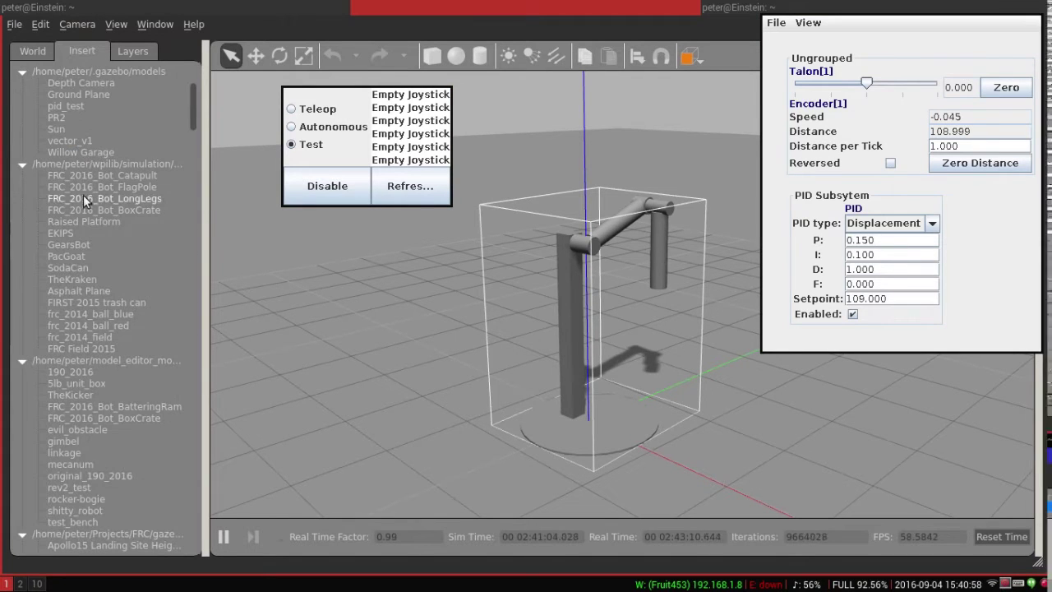
scroll(98, 320, "down", 13)
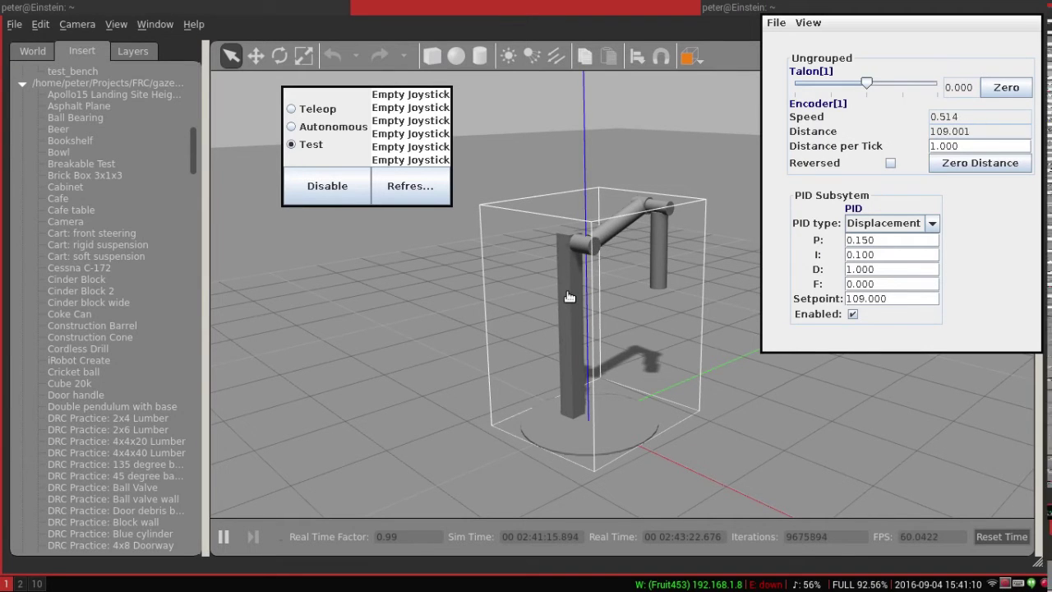
Open a terminal on workspace 3, change to wpilib/simulation/models and list its contents
key("super+3")
key("super+Return")
type("cd P")
key("Tab")
key("ctrl+w")
type("wpilib/simulation/")
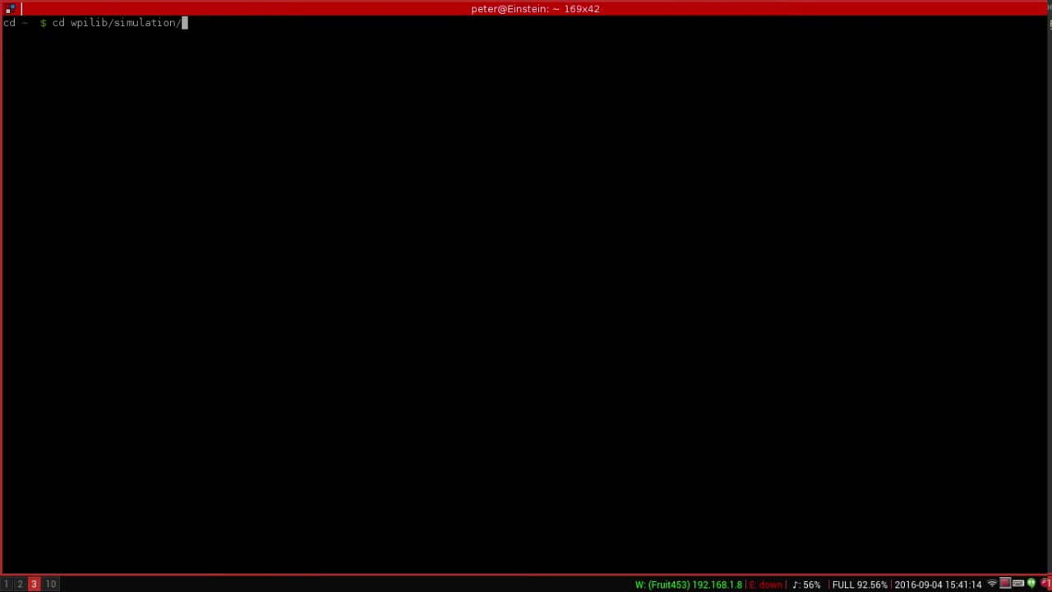
type("m")
key("Tab")
key("Return")
type("l")
key("Return")
type("cd ")
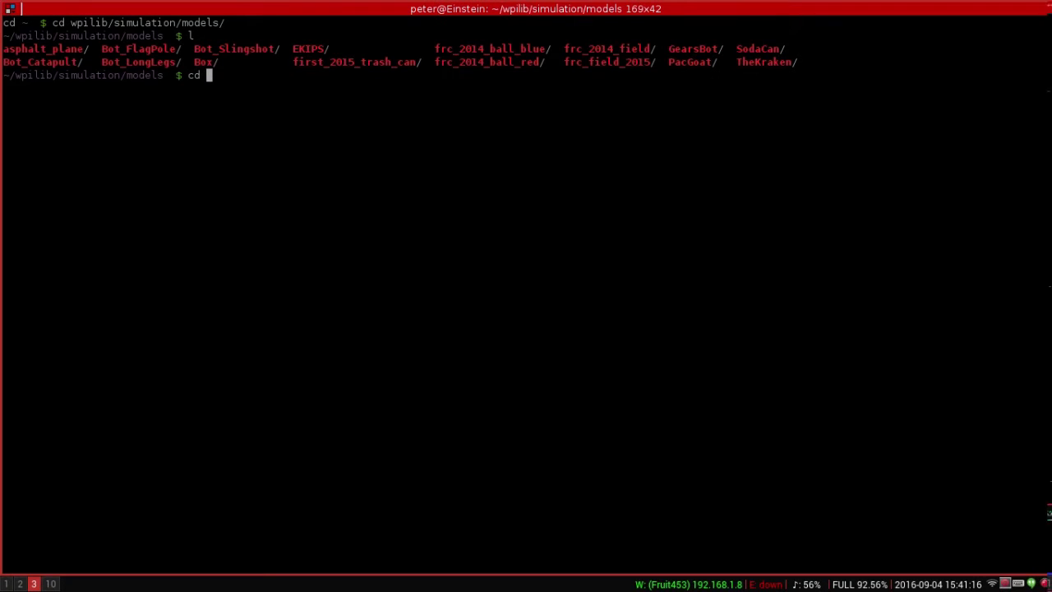
type("PI")
key("ctrl+u")
Change to the ~/.gazebo/models/pid_test folder and open model.sdf in vim
type("cd ~/.gazebo/models/")
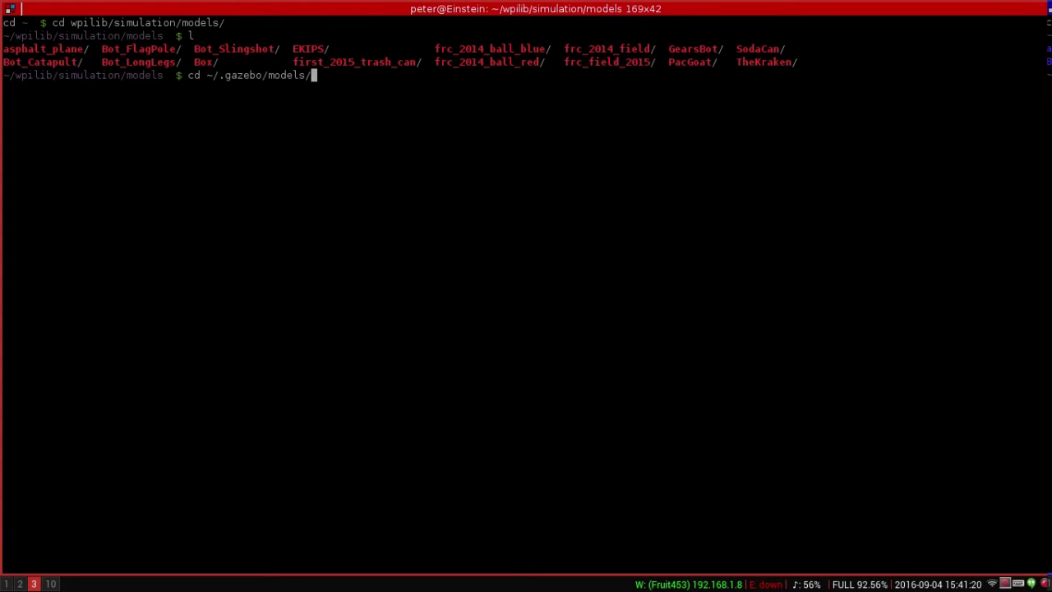
key("Tab")
key("Tab")
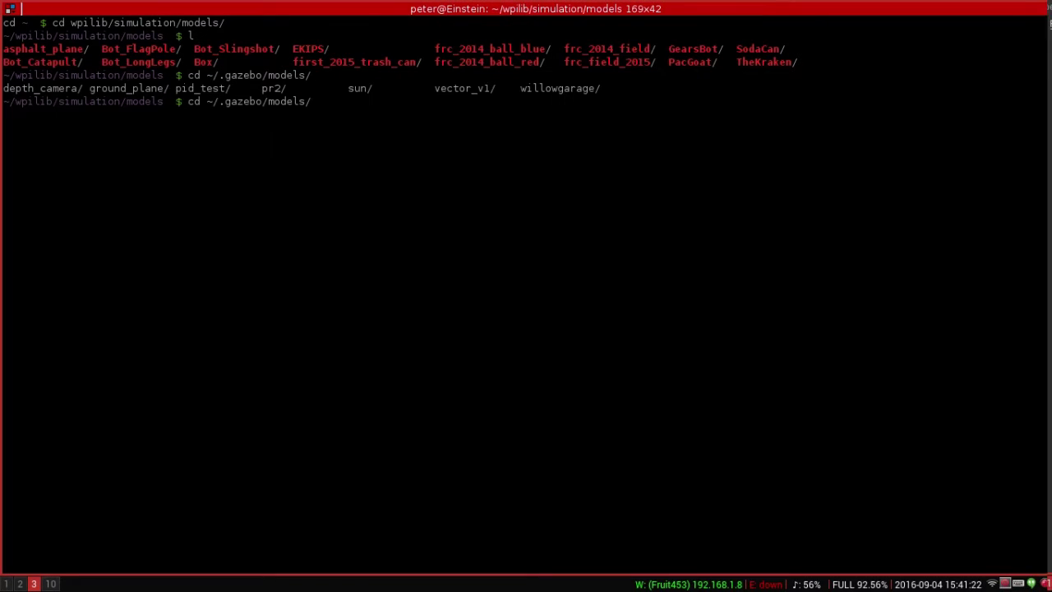
key("Return")
type("l")
key("Return")
type("vim model.")
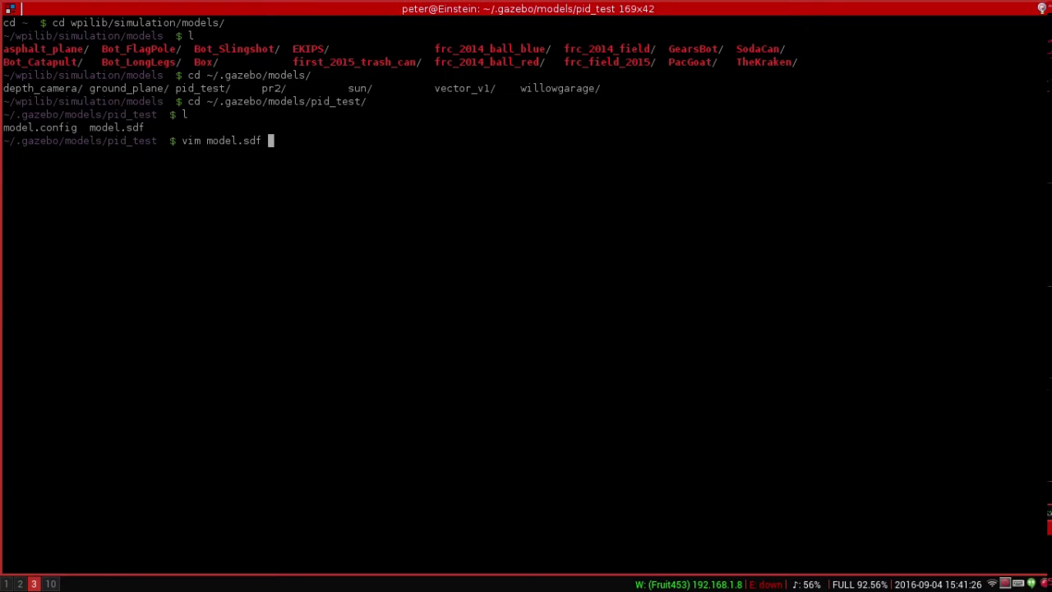
key("Return")
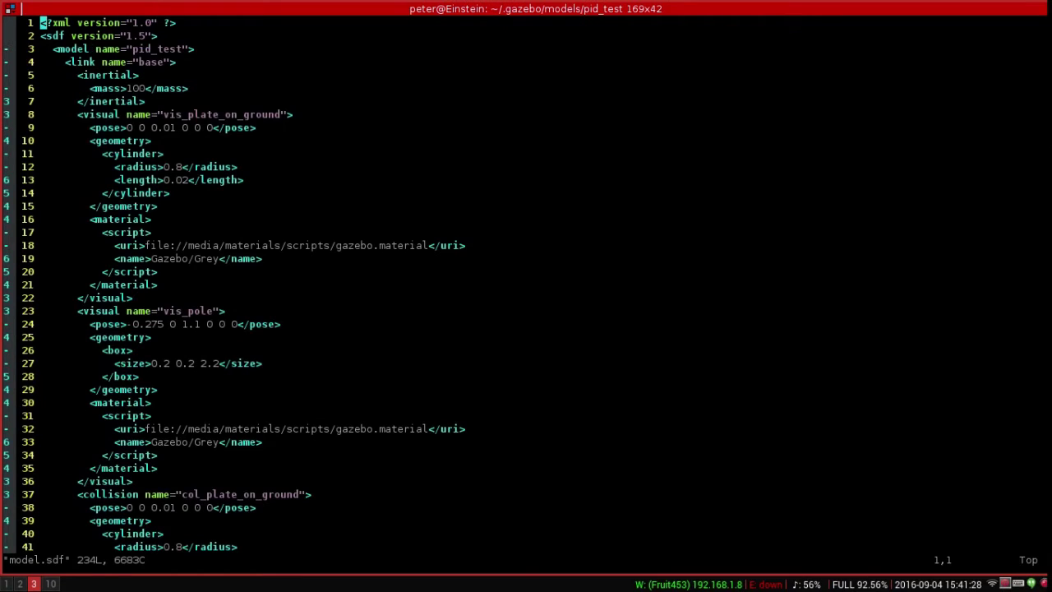
Fold the contents of the base and upper_link elements in model.sdf
key("j")
key("j")
key("j")
key("j")
key("z")
key("c")
key("j")
key("j")
key("j")
key("j")
key("z")
key("c")
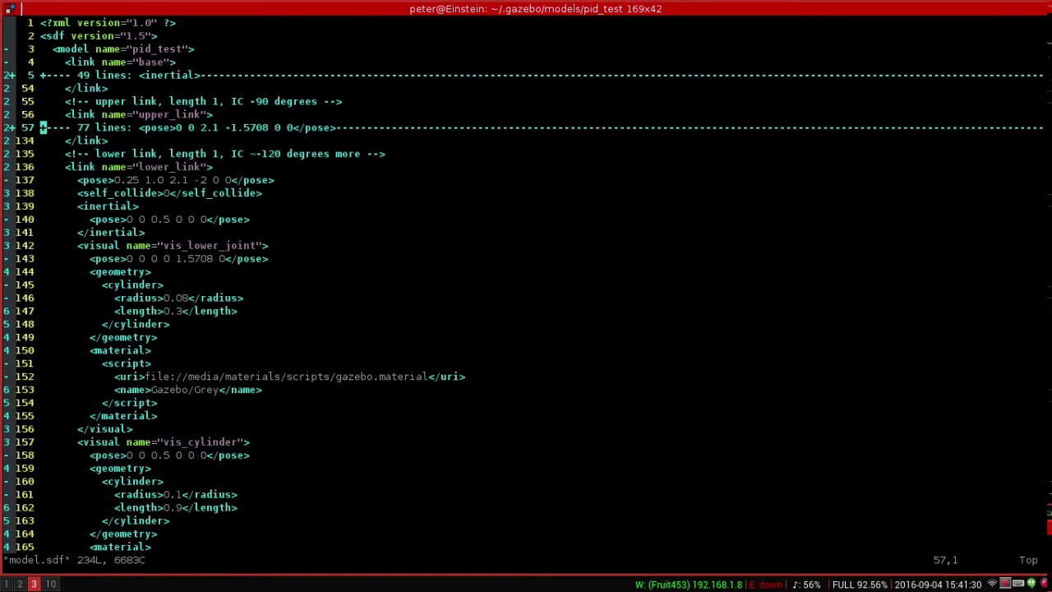
Fold the contents of the lower_link and upper_joint elements, keeping the outer model level expanded
key("j")
key("z")
key("c")
key("j")
key("j")
key("j")
key("j")
key("j")
key("z")
key("c")
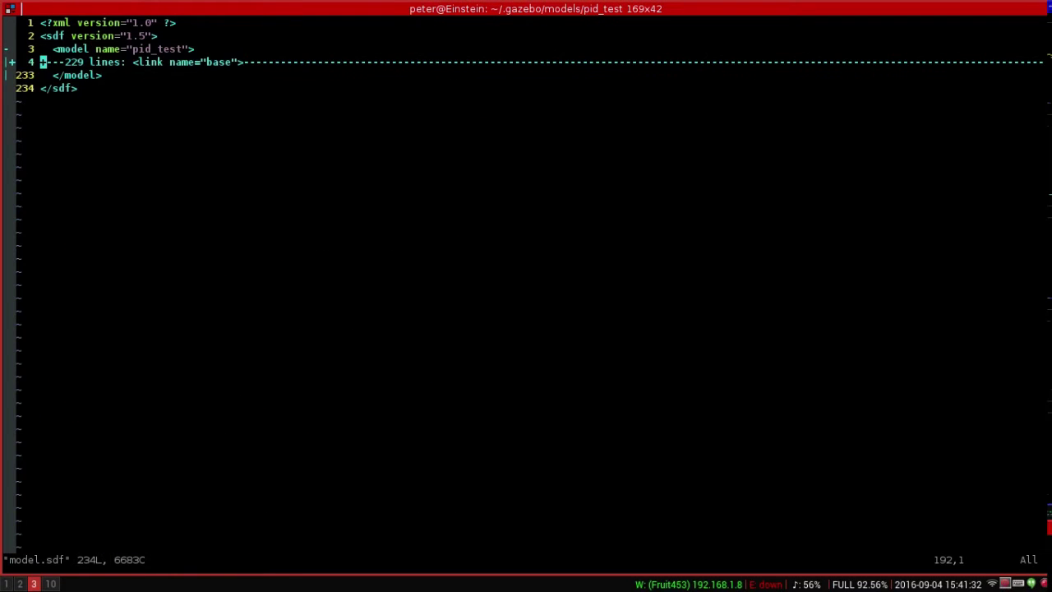
key("z")
key("o")
key("z")
key("c")
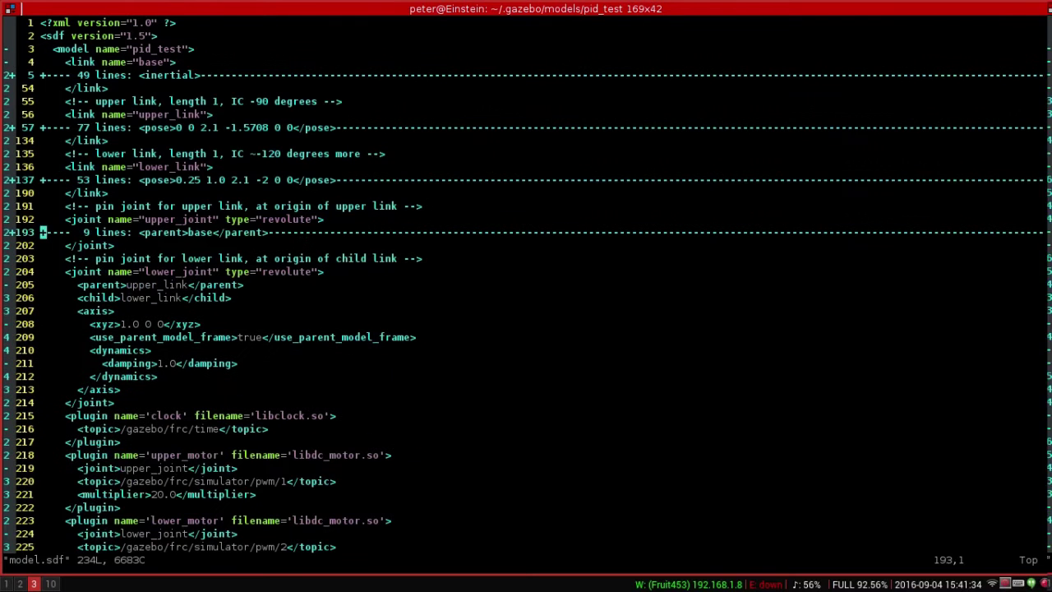
Fold the contents of the lower_joint element and go to the end of the file
key("j")
key("j")
key("z")
key("c")
key("G")
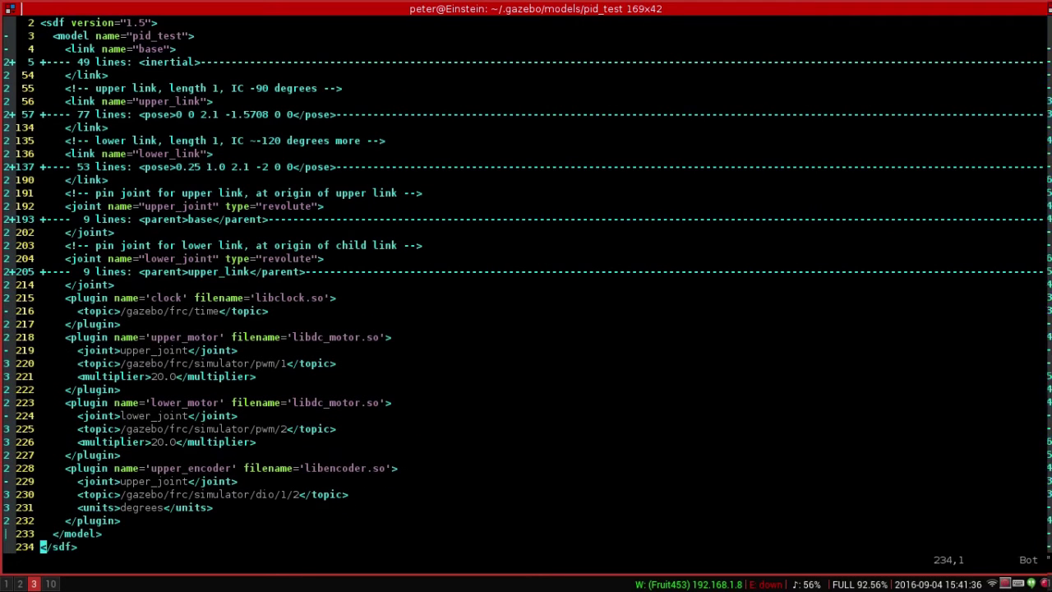
Highlight the plugin section from the end of the file up to the clock plugin
key("V")
key("k")
key("k")
key("k")
key("k")
key("k")
key("k")
key("k")
key("k")
key("k")
key("k")
key("k")
key("k")
key("k")
key("k")
key("k")
key("k")
key("k")
key("Escape")
Highlight the clock plugin block that loads libclock.so
key("V")
key("j")
key("j")
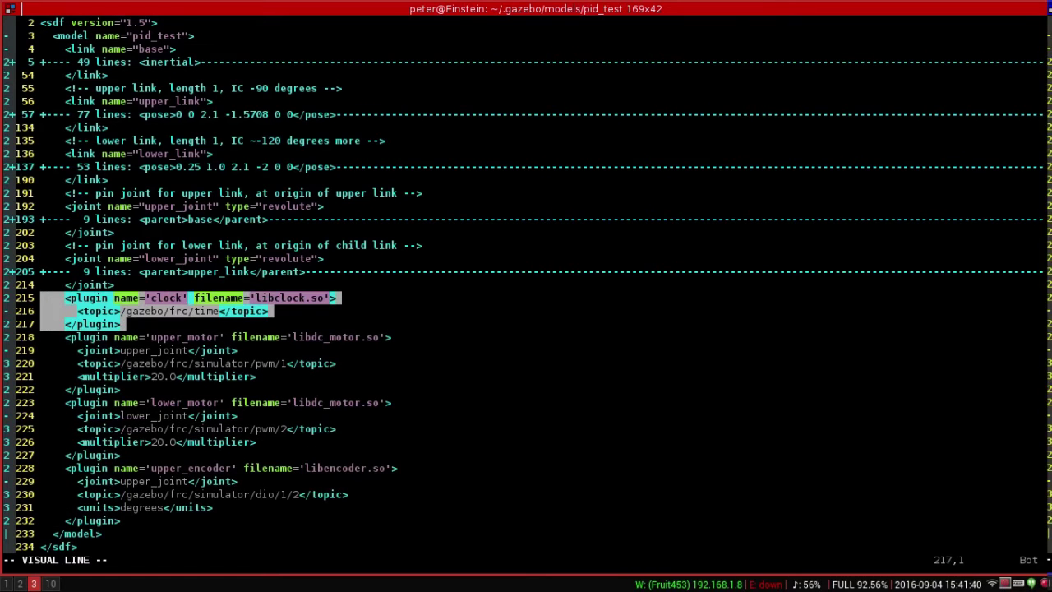
key("Escape")
key("j")
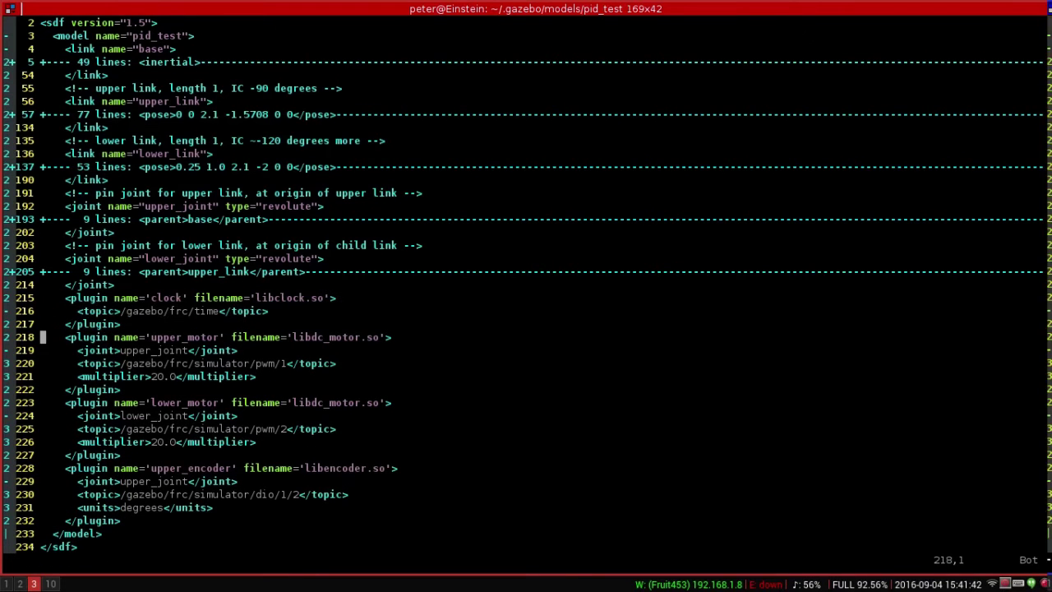
Highlight the upper_motor plugin block and examine its joint, pwm/1 topic and multiplier lines
key("V")
key("j")
key("j")
key("j")
key("j")
key("Escape")
key("j")
key("V")
key("j")
key("j")
key("Escape")
key("k")
key("V")
key("Escape")
Highlight the pwm/2 topic line in the lower_motor plugin
key("j")
key("j")
key("j")
key("j")
key("j")
key("V")
key("Escape")
key("j")
key("j")
key("j")
Highlight the upper_encoder plugin block, including its dio/1/2 topic and units lines
key("V")
key("j")
key("j")
key("j")
key("j")
key("Escape")
key("k")
key("k")
key("V")
key("Escape")
key("j")
key("V")
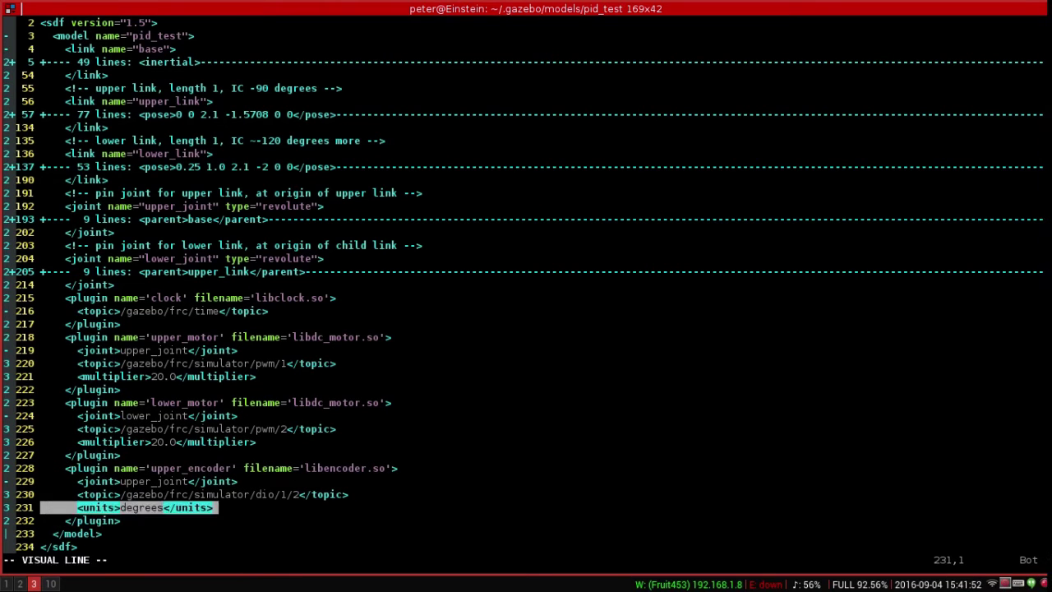
key("Escape")
key("k")
key("k")
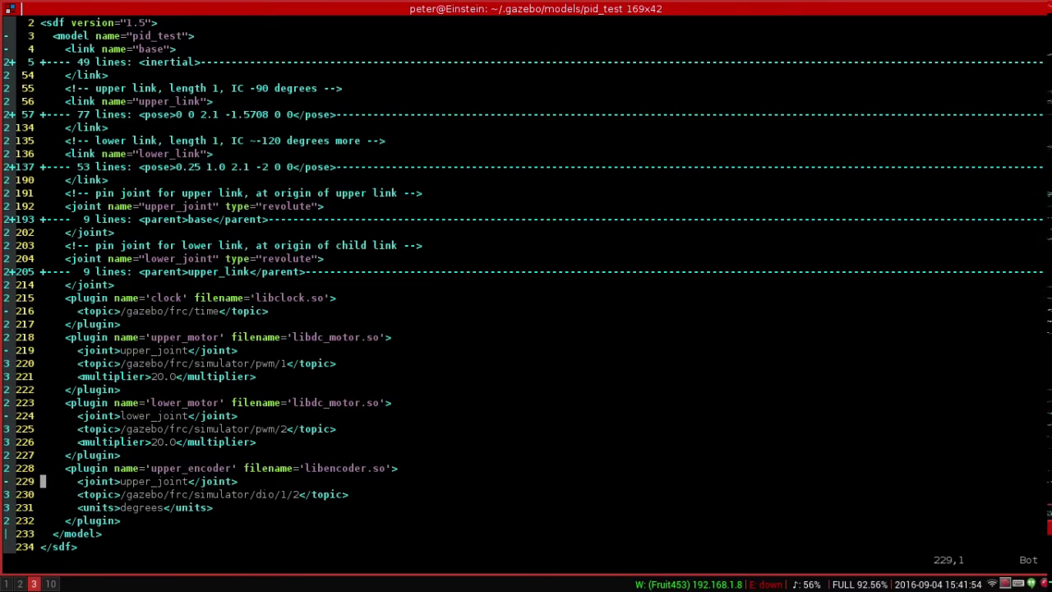
Check the live PID readings in the terminal on workspace 2 and return to the simulation on workspace 1
key("super+1")
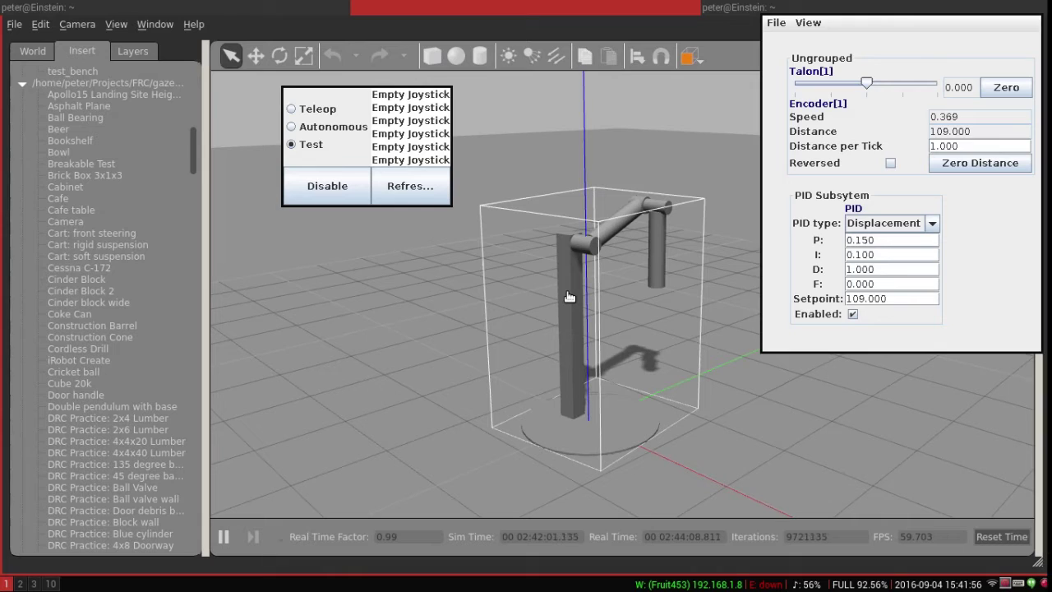
key("super+2")
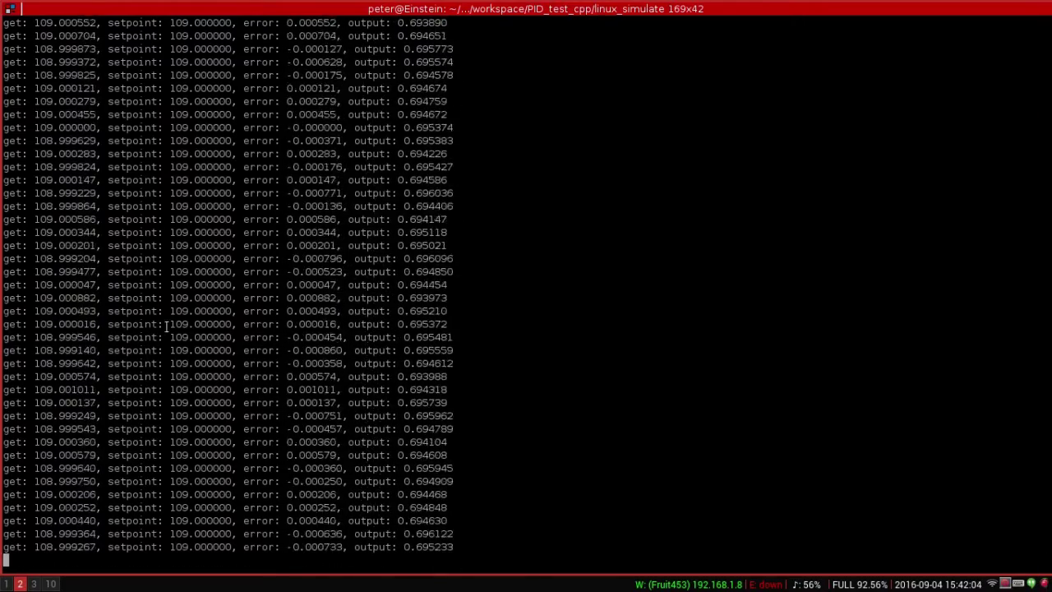
key("super+1")
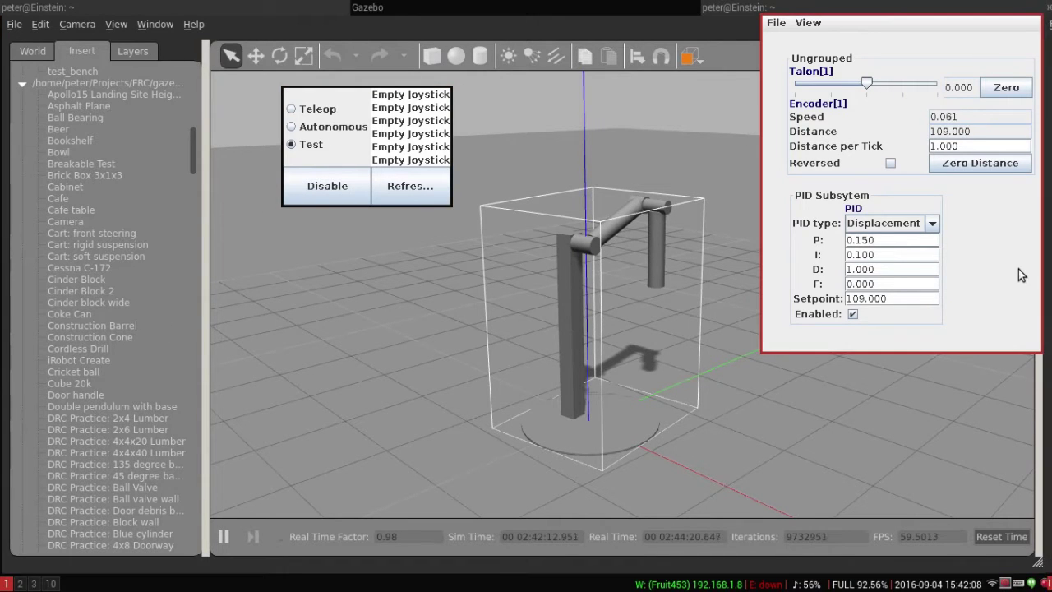
Disable the PID subsystem, set its setpoint to 0 and enable it again
left_click(853, 314)
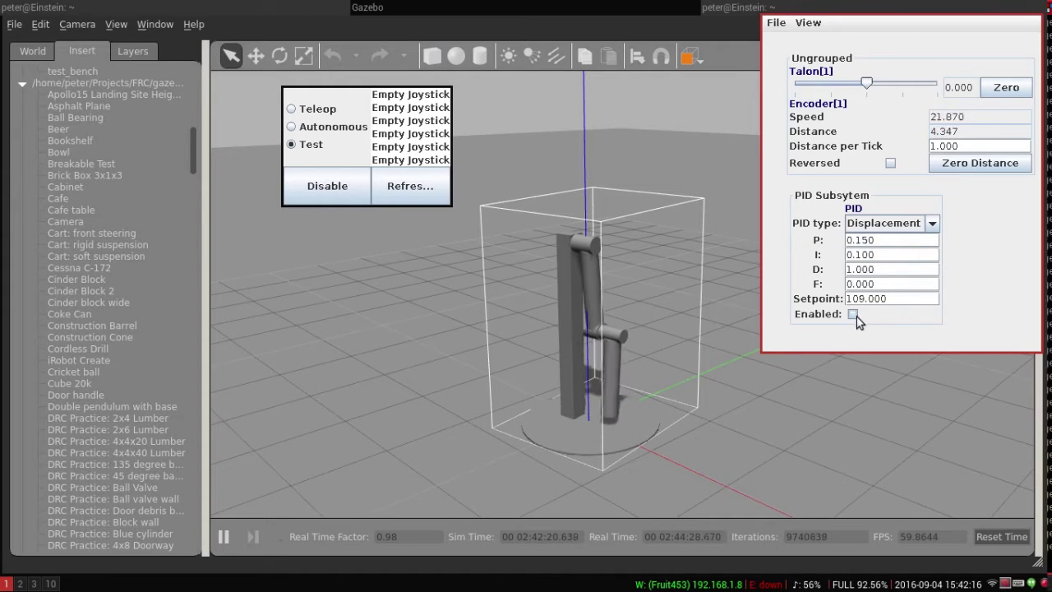
left_click_drag(898, 298, 848, 298)
type("0.000")
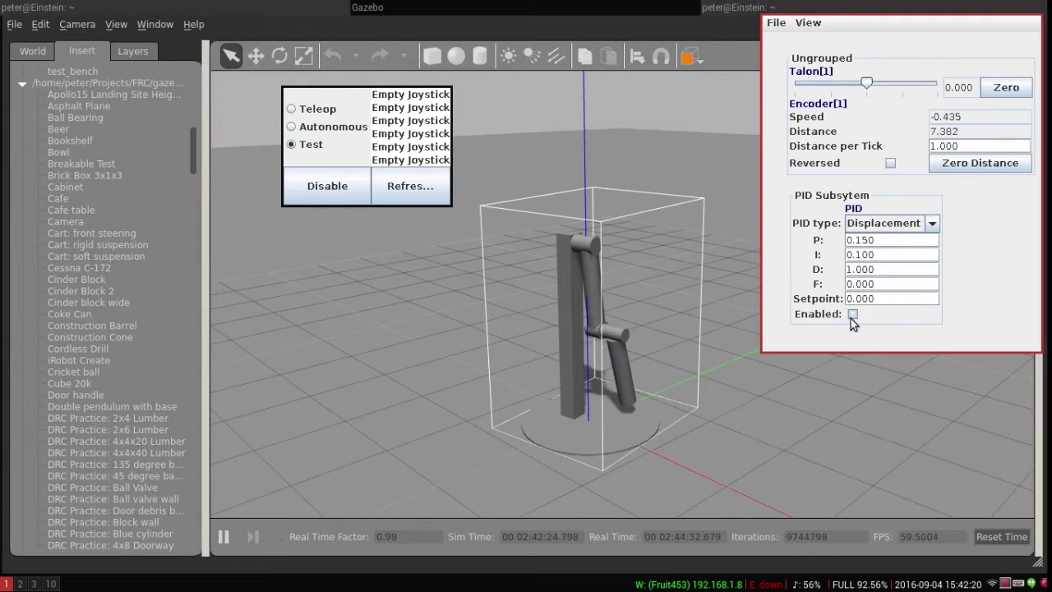
left_click(852, 314)
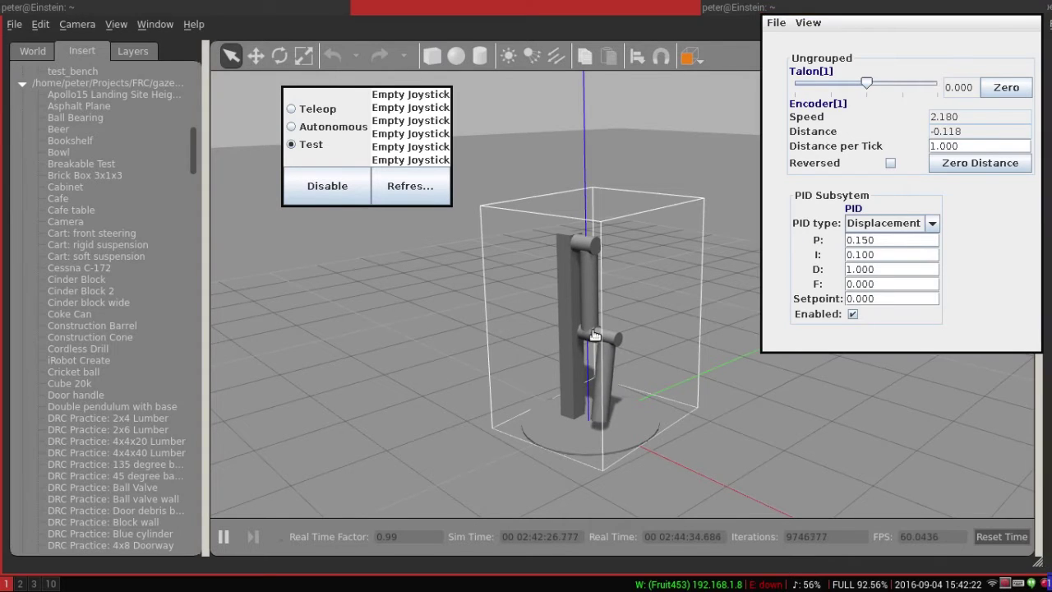
Set the PID setpoint to 90 and inspect the upper arm link up close
left_click_drag(888, 299, 832, 299)
type("90")
key("Return")
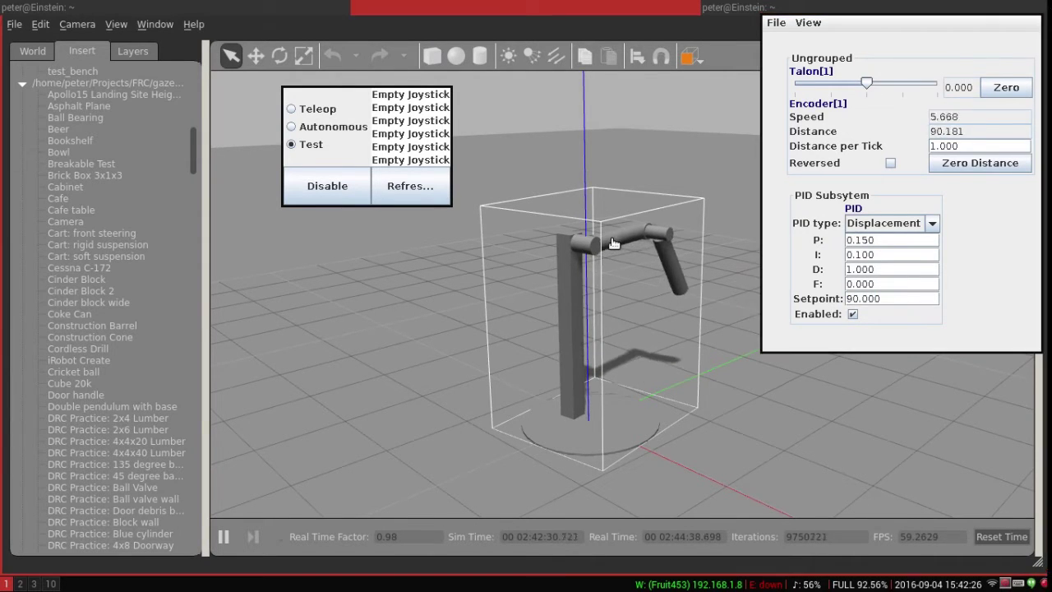
scroll(613, 243, "up", 5)
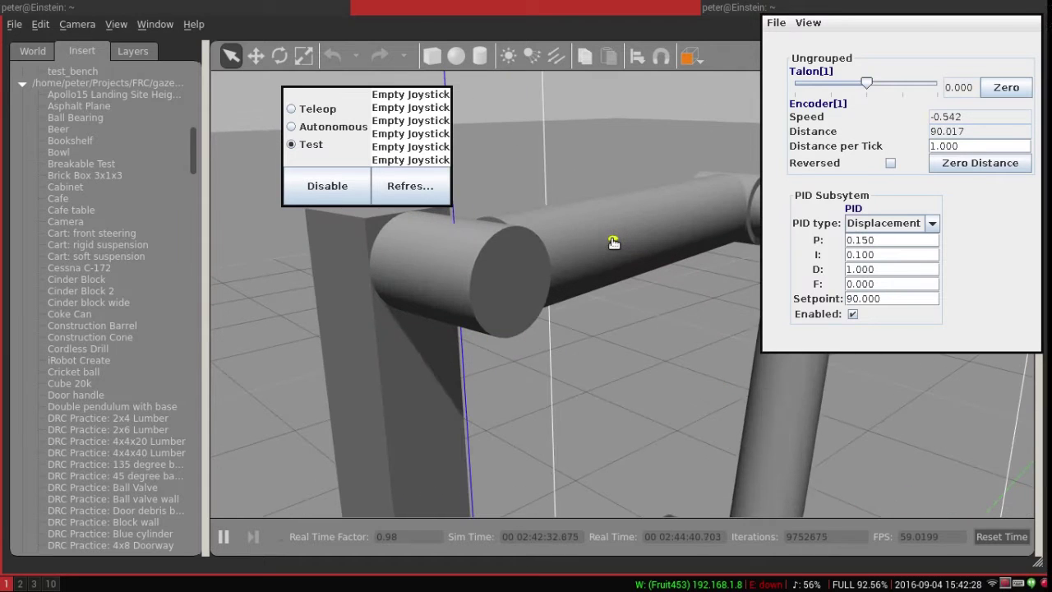
scroll(614, 243, "down", 5)
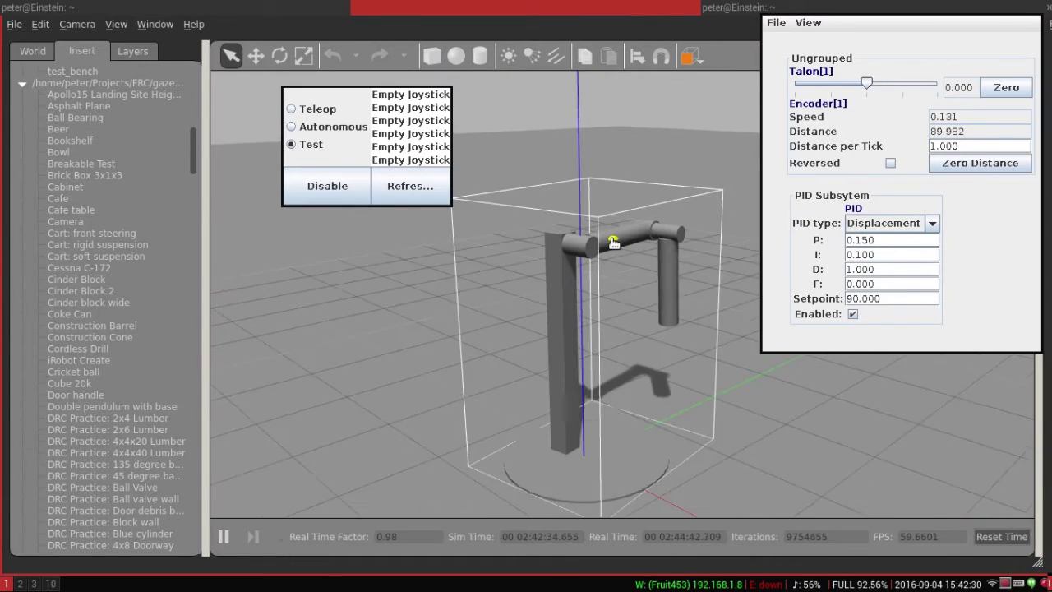
Set the PID setpoint to -90 and inspect the arm's position up close
left_click_drag(883, 300, 828, 304)
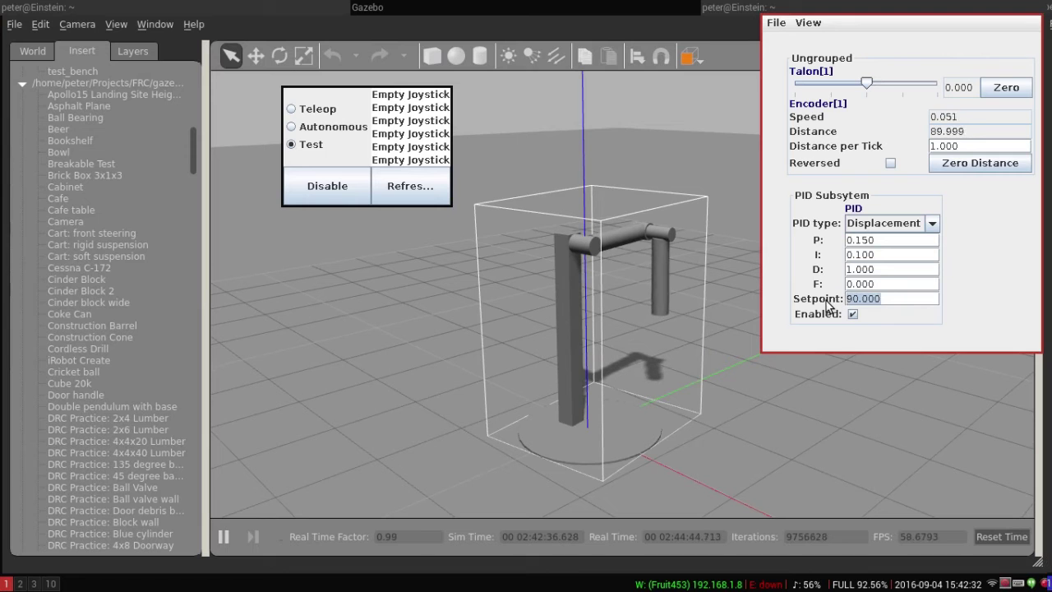
type("-90")
key("Return")
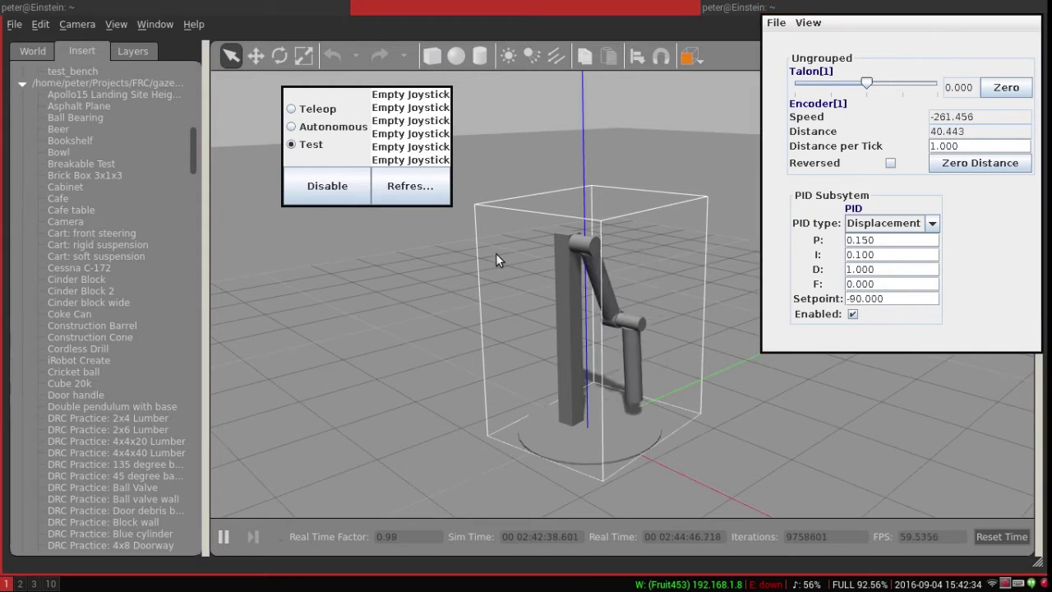
scroll(556, 251, "up", 5)
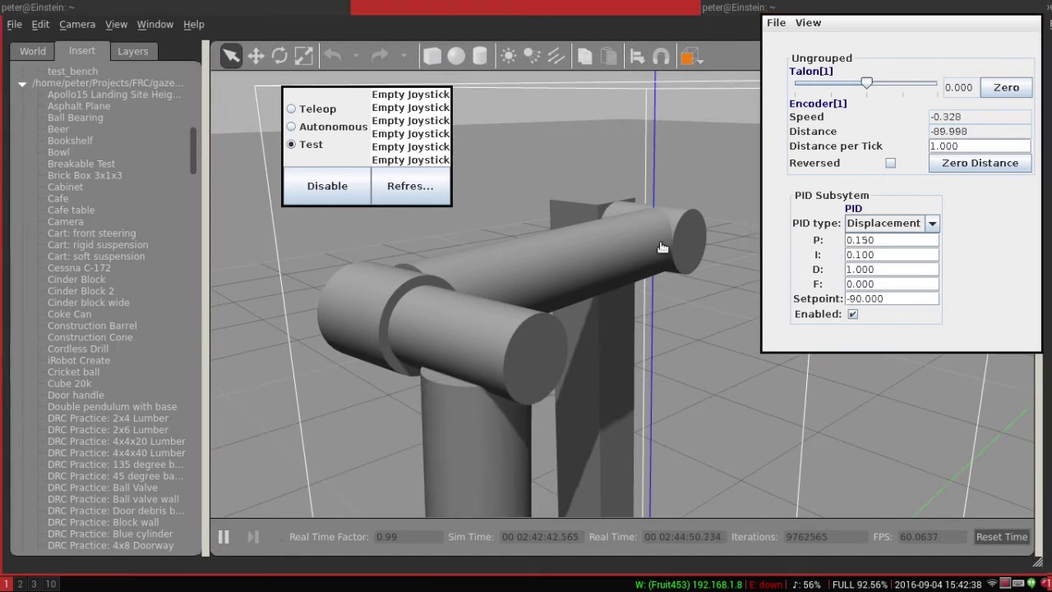
Set the PID setpoint to 180 and view the whole arm
left_click_drag(894, 298, 797, 292)
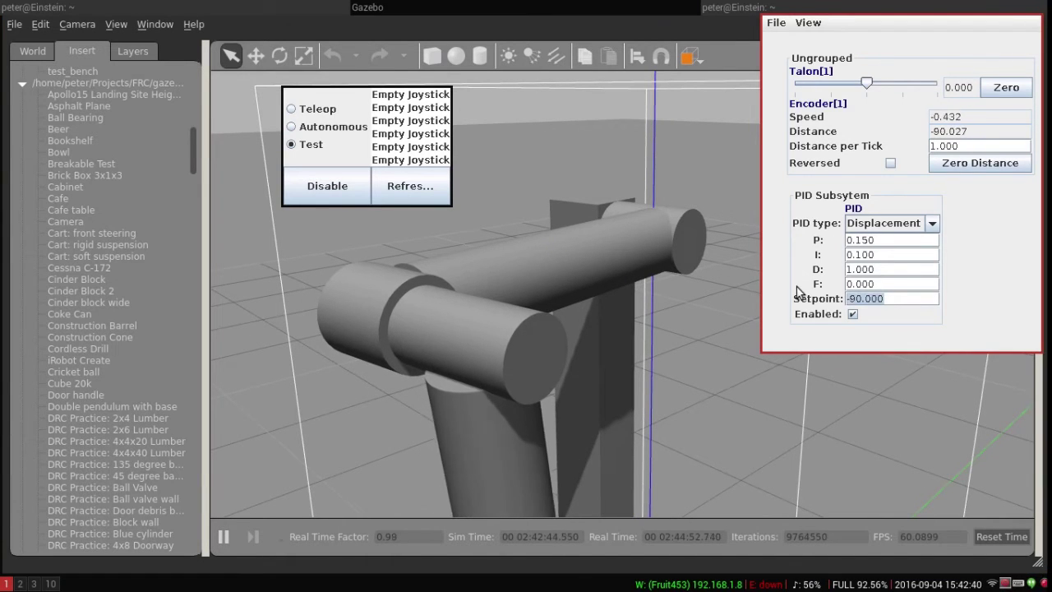
type("180")
key("Return")
scroll(659, 268, "down", 5)
scroll(659, 268, "down", 3)
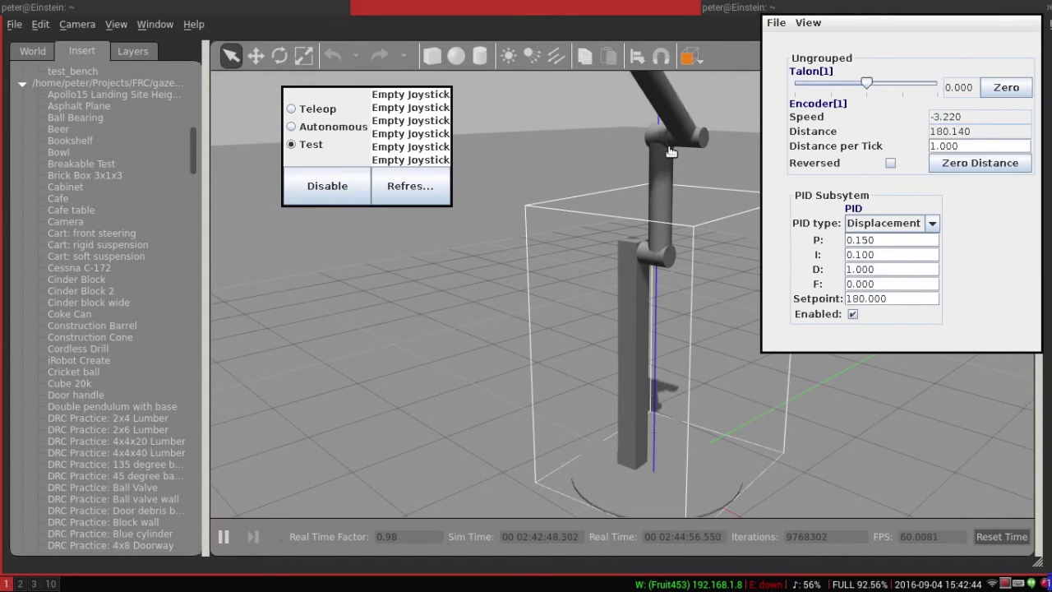
Set the PID setpoint to 220
left_click_drag(895, 299, 814, 298)
type("220")
key("Return")
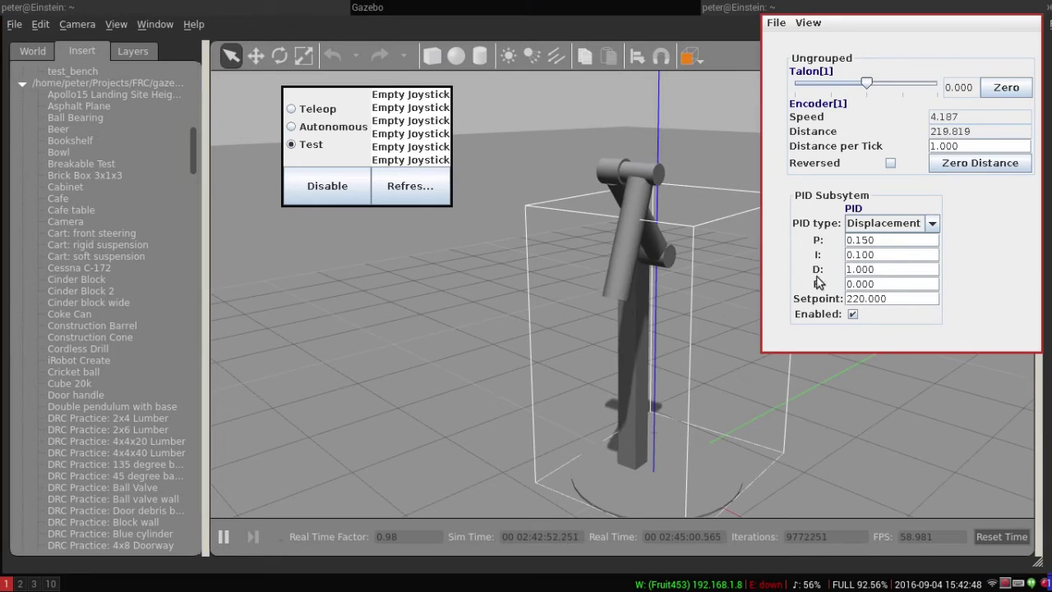
Set the P, I and D gains of the PID subsystem to 0
left_click_drag(881, 239, 826, 243)
type("0")
key("Tab")
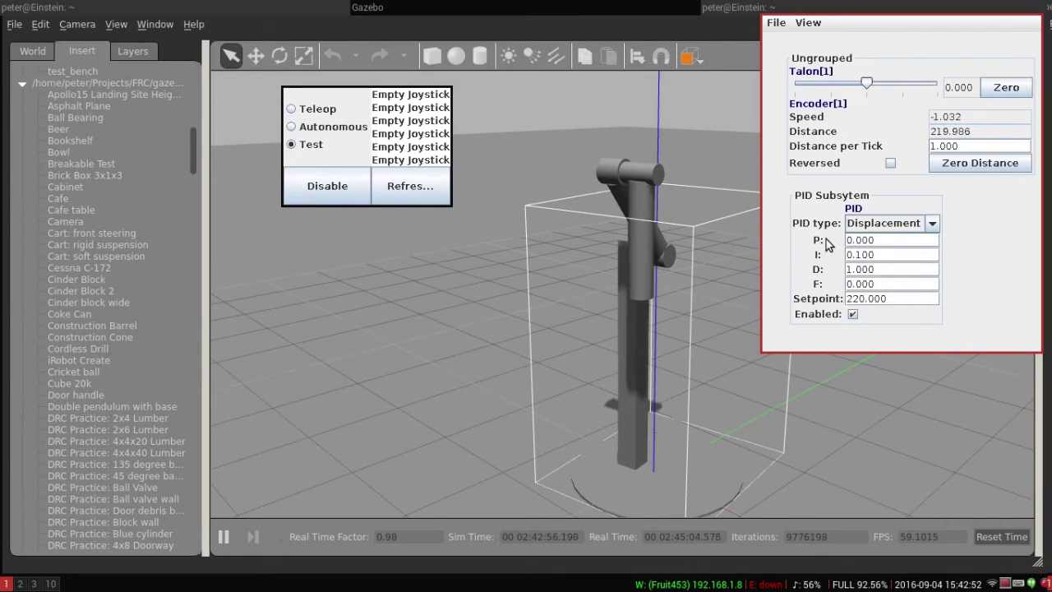
key("ctrl+a")
type("0")
key("Tab")
key("ctrl+a")
type("0")
key("Tab")
key("ctrl+a")
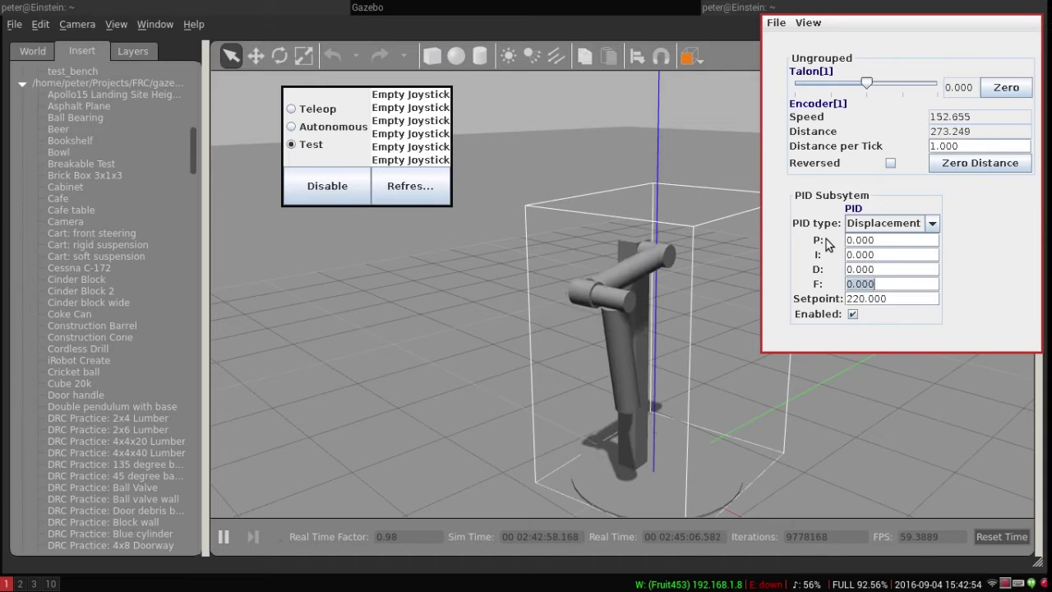
key("Tab")
key("ctrl+a")
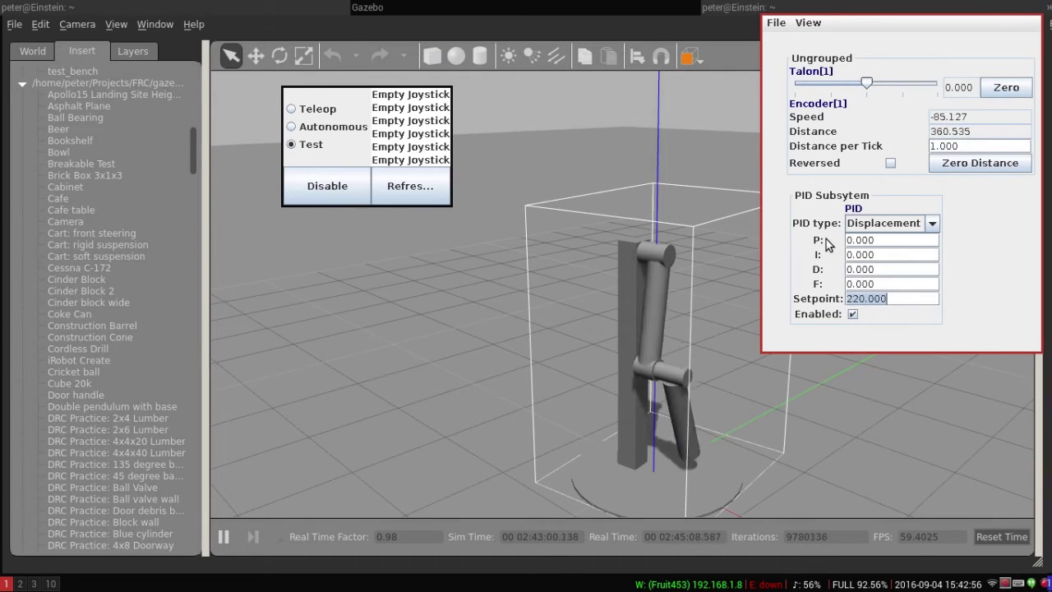
Set the PID setpoint to 90 and the P gain to 1
type("90")
key("Return")
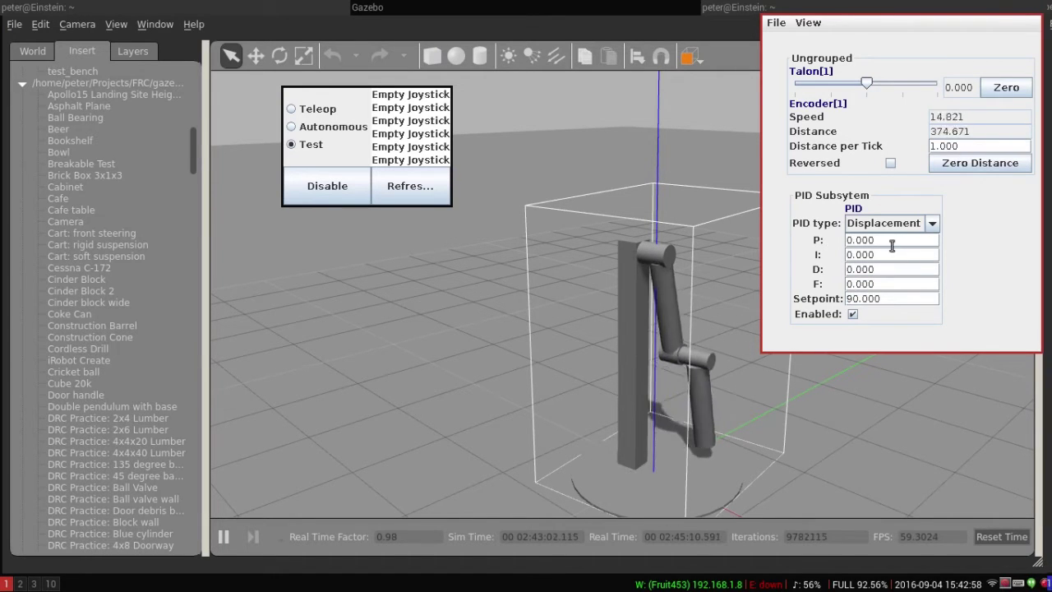
left_click_drag(888, 240, 810, 248)
type("1")
key("Tab")
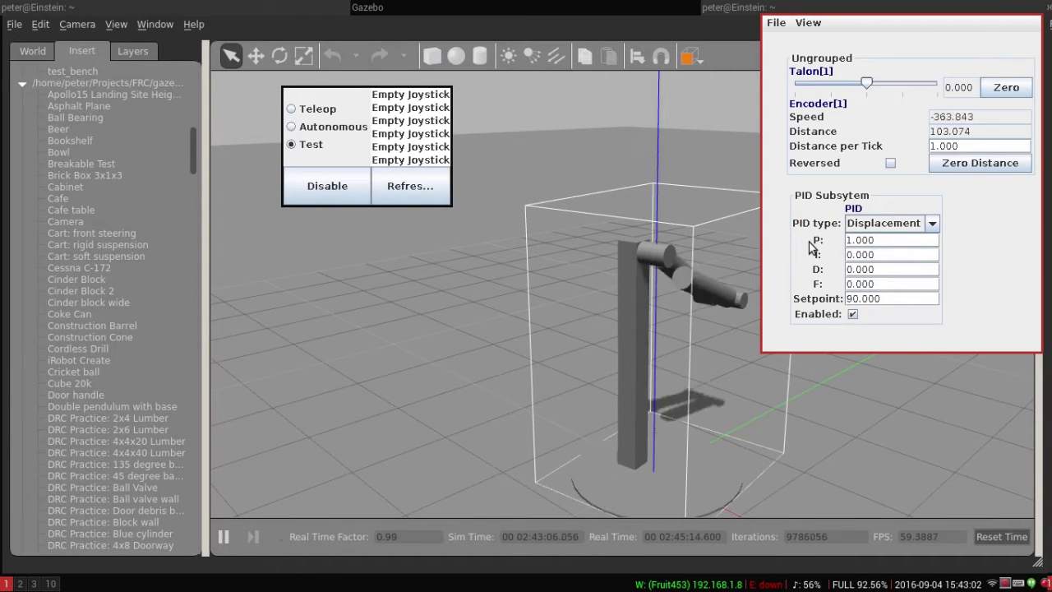
Disable the PID controller, lower its P gain to 0.1 and re-enable it
double_click(887, 240)
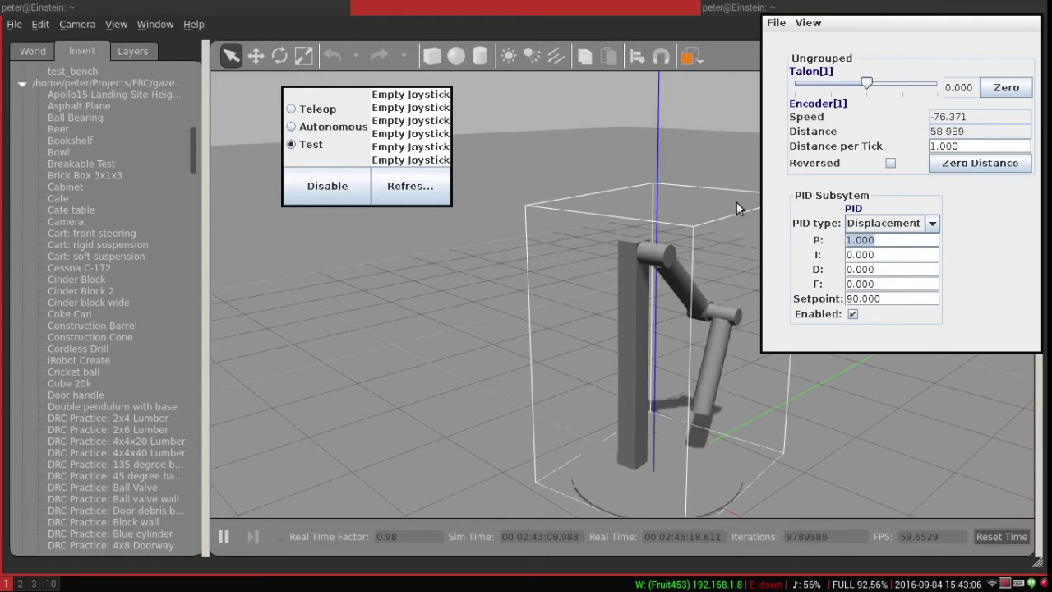
left_click(852, 314)
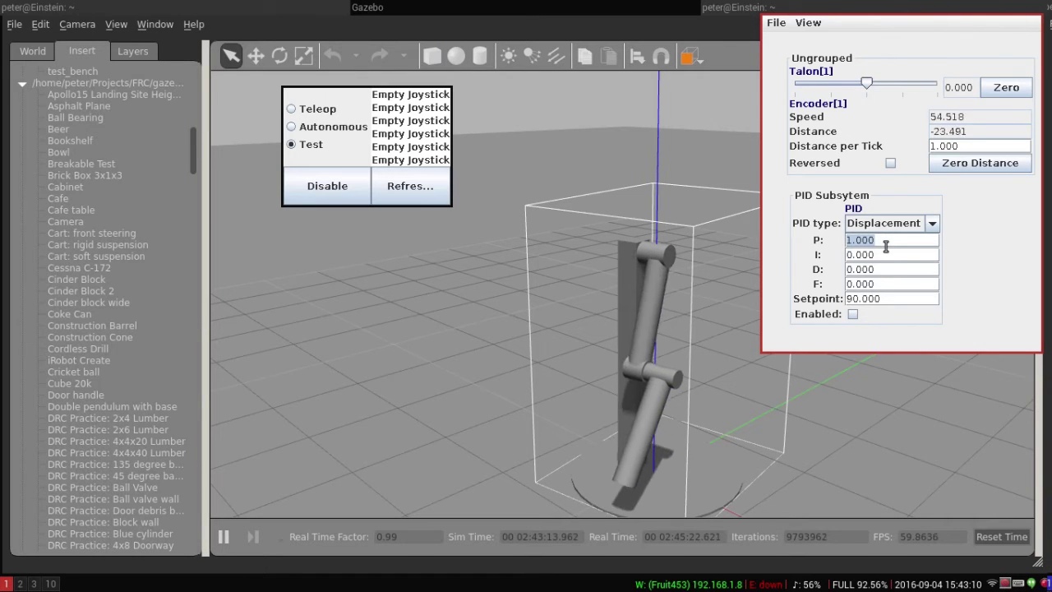
left_click(884, 244)
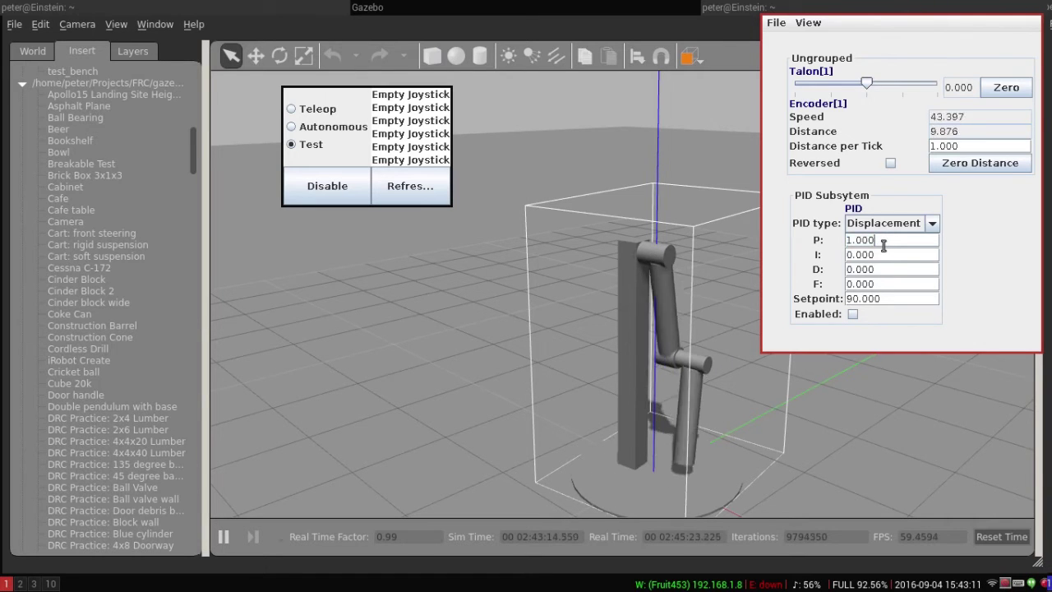
left_click(852, 314)
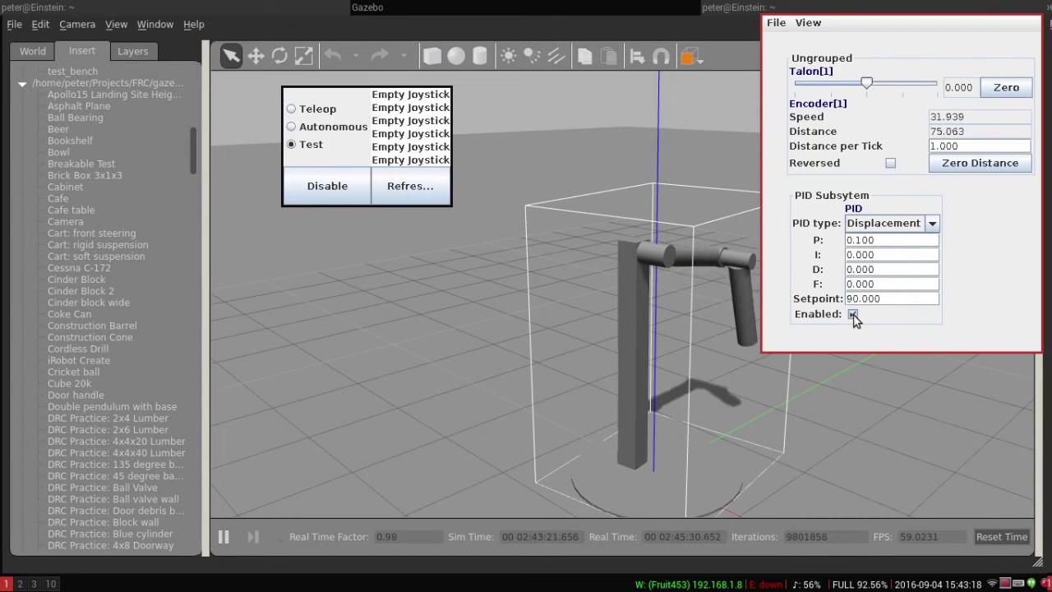
Reduce the P gain to 0.01 while the PID controller is disabled, and re-enable it
left_click(853, 314)
double_click(866, 239)
type(".01")
left_click(853, 314)
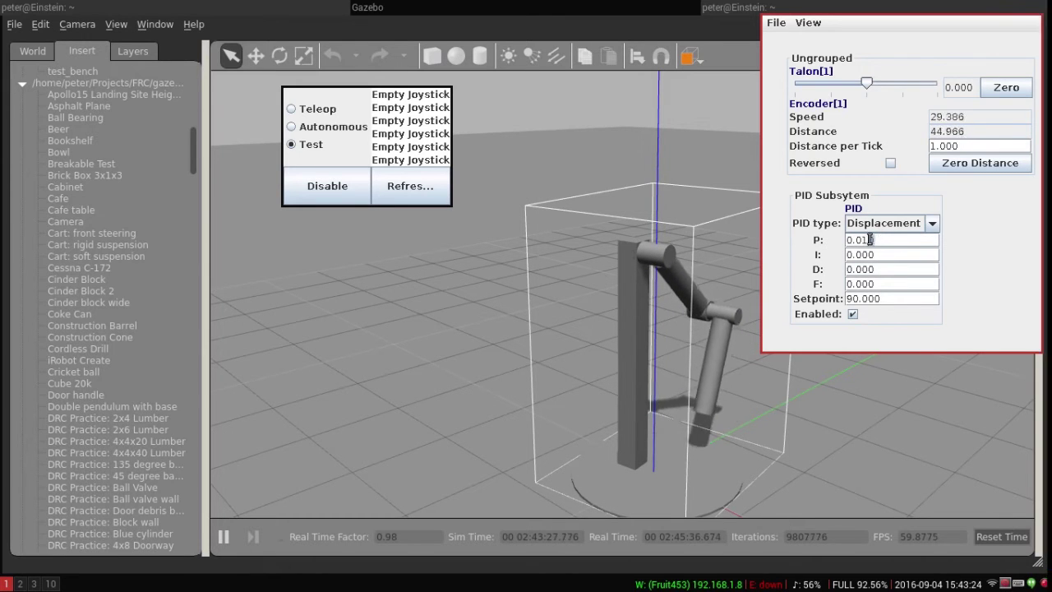
Raise the P gain to 0.1 and switch the PID controller off and on again
left_click_drag(868, 239, 862, 240)
type("105")
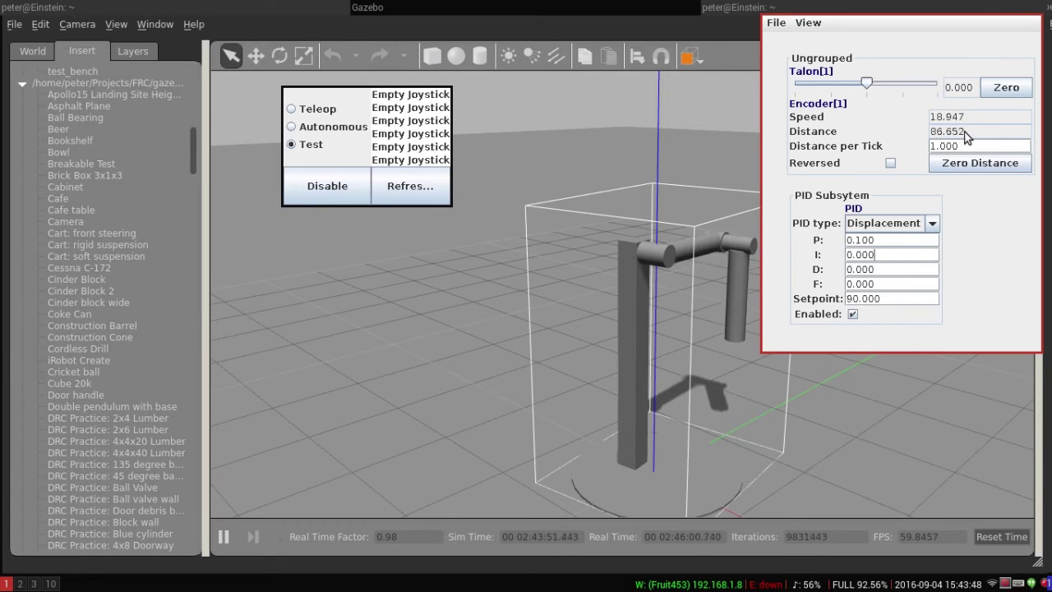
left_click(854, 315)
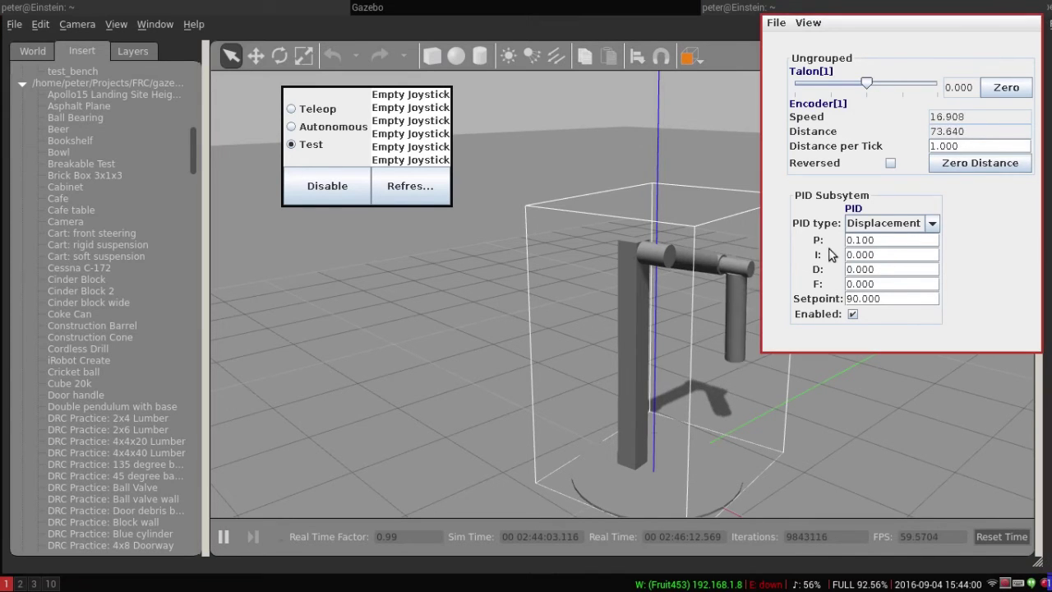
Set the D gain to 1 and the PID setpoint to 0
double_click(881, 272)
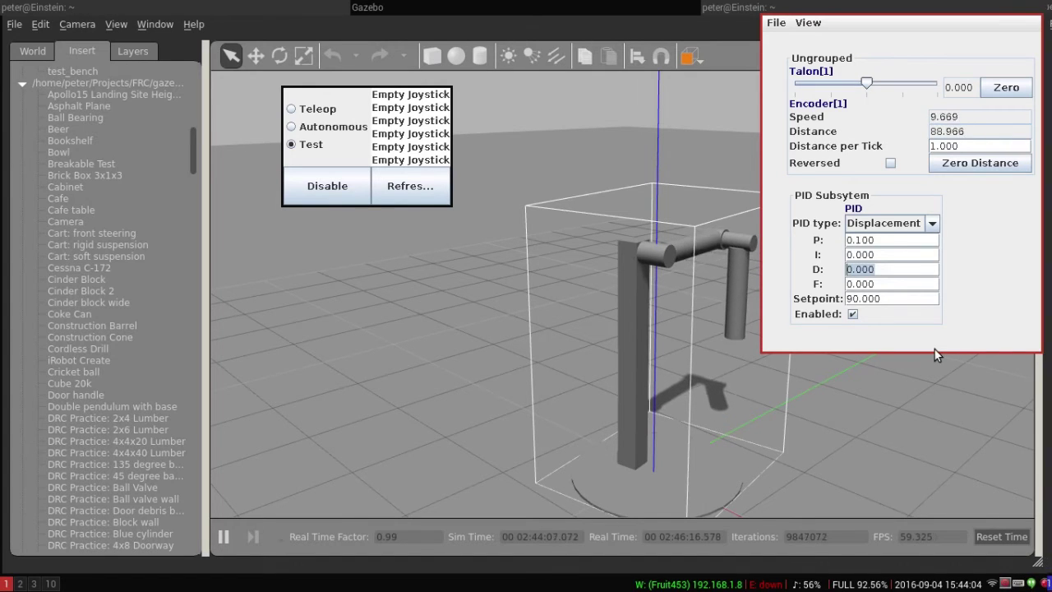
type("1")
key("Tab")
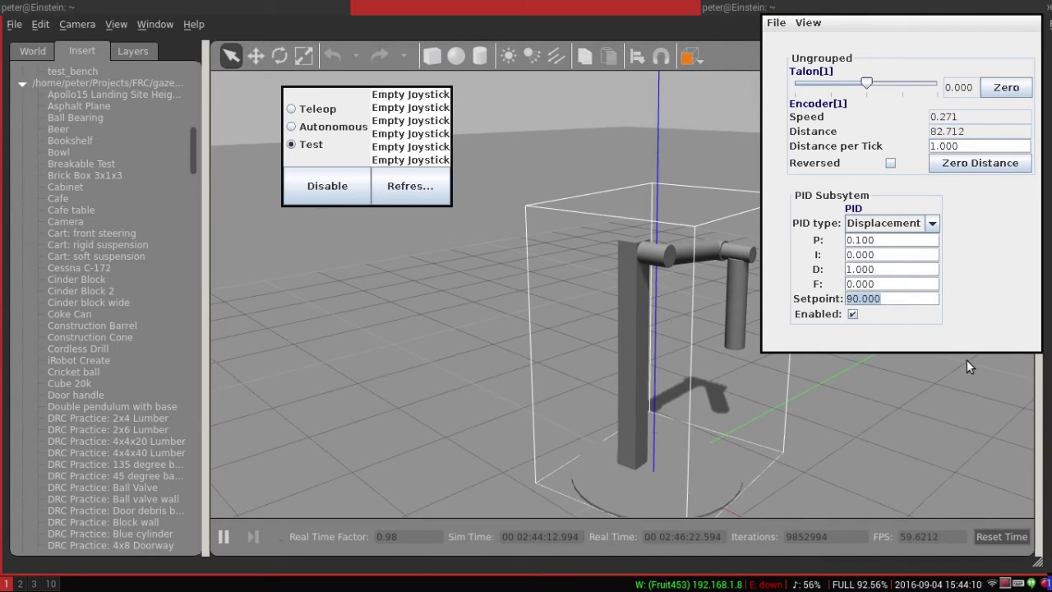
type("0")
key("Return")
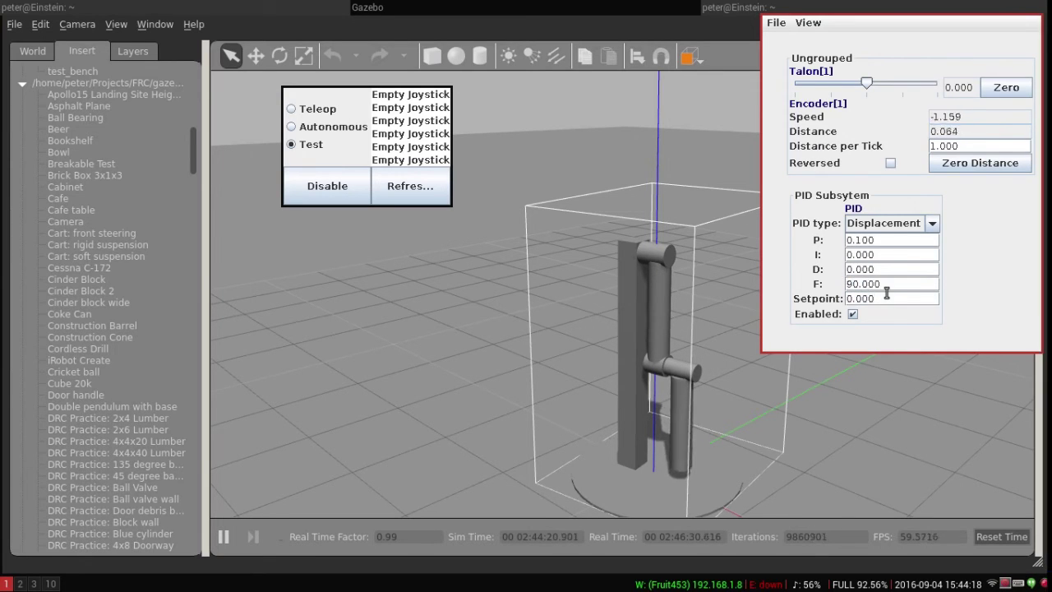
Reset the F gain to 0 and test the arm with a setpoint of 90 followed by 0
type("90")
key("Return")
left_click_drag(876, 298, 847, 298)
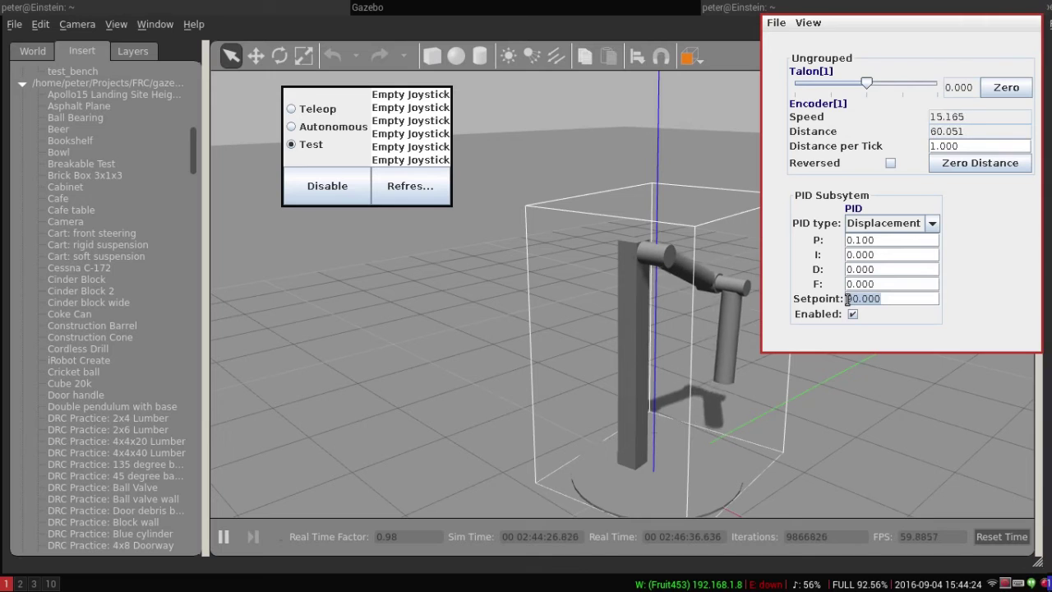
type("0")
key("Return")
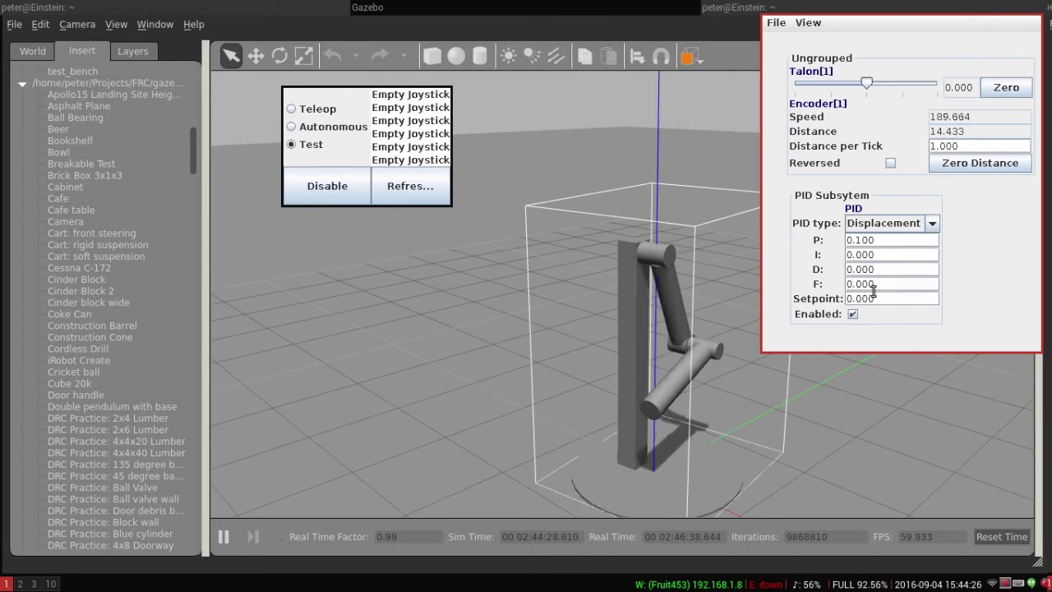
Set the D gain to 1 and the PID setpoint to 90
left_click_drag(874, 269, 846, 299)
type("1")
key("Return")
type("9")
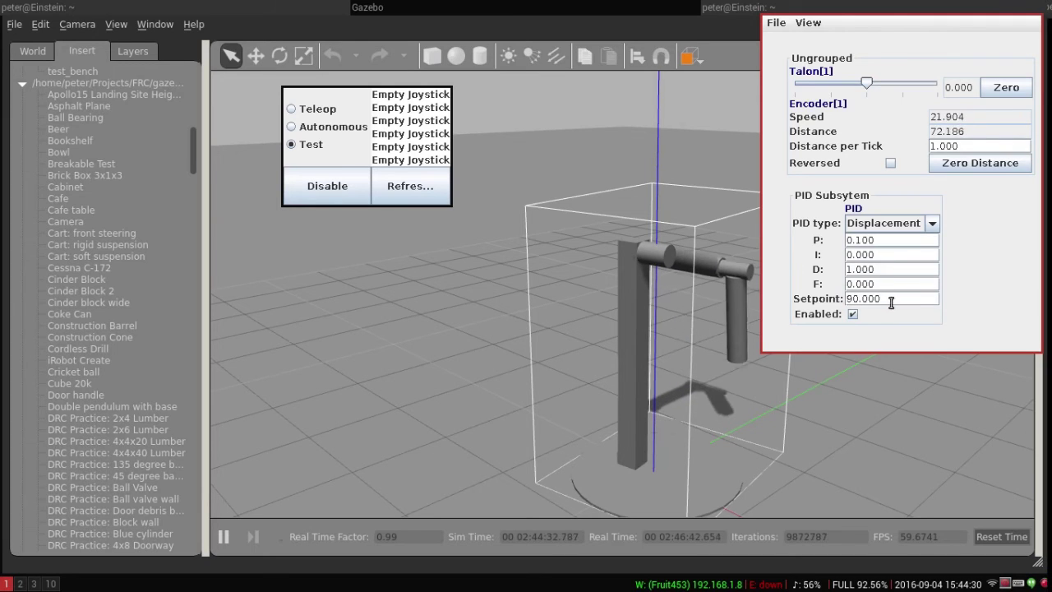
Return the PID setpoint to 0, and follow it with a setpoint of 180
left_click_drag(881, 299, 829, 302)
type("0")
key("Return")
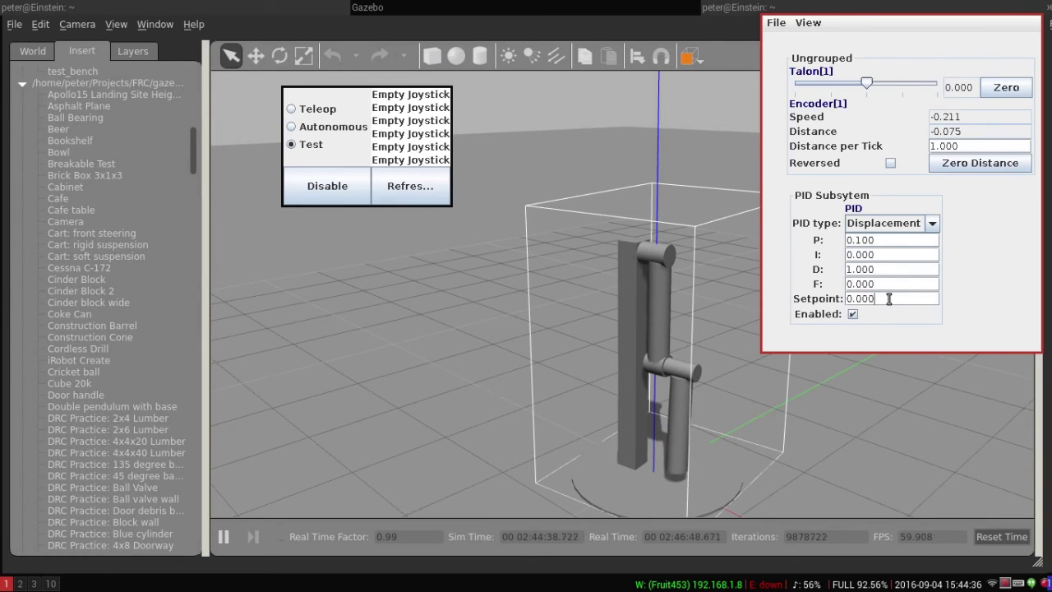
type("180")
key("Return")
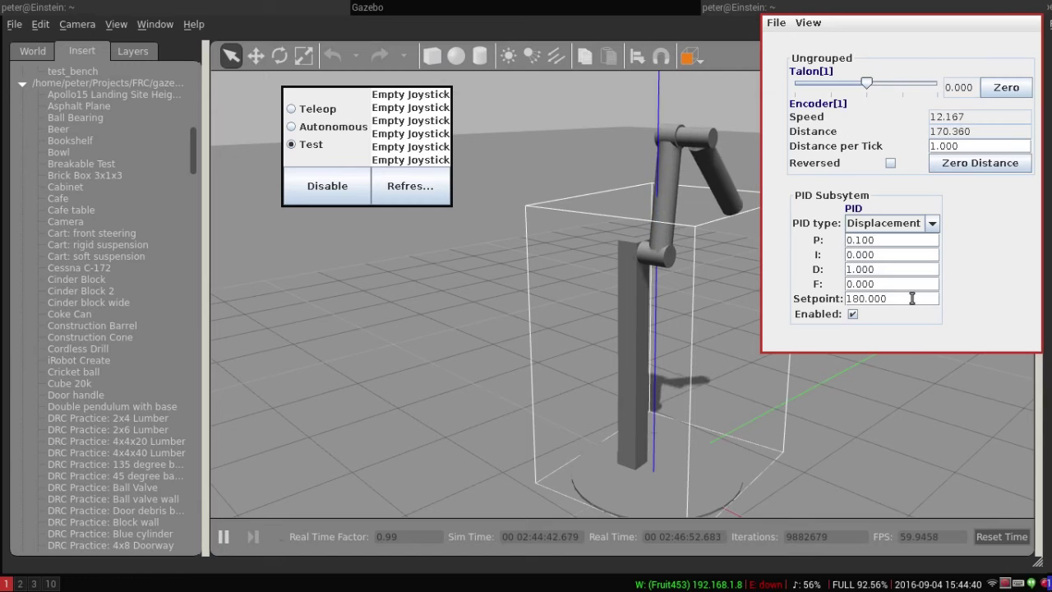
Test the arm with a PID setpoint of -90 followed by 90
left_click_drag(909, 299, 840, 306)
type("-90")
key("Return")
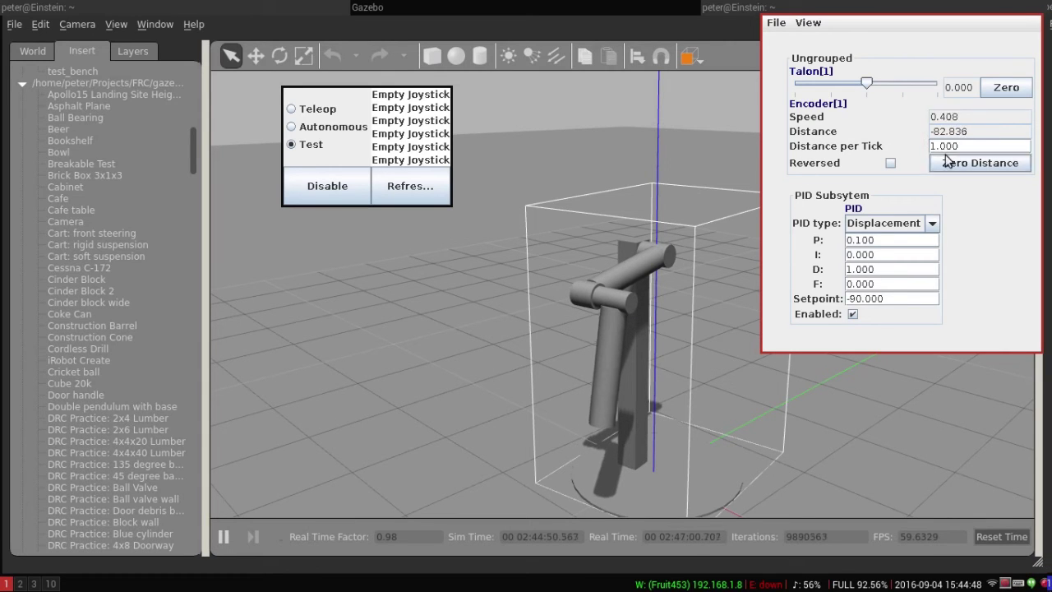
left_click_drag(877, 299, 807, 309)
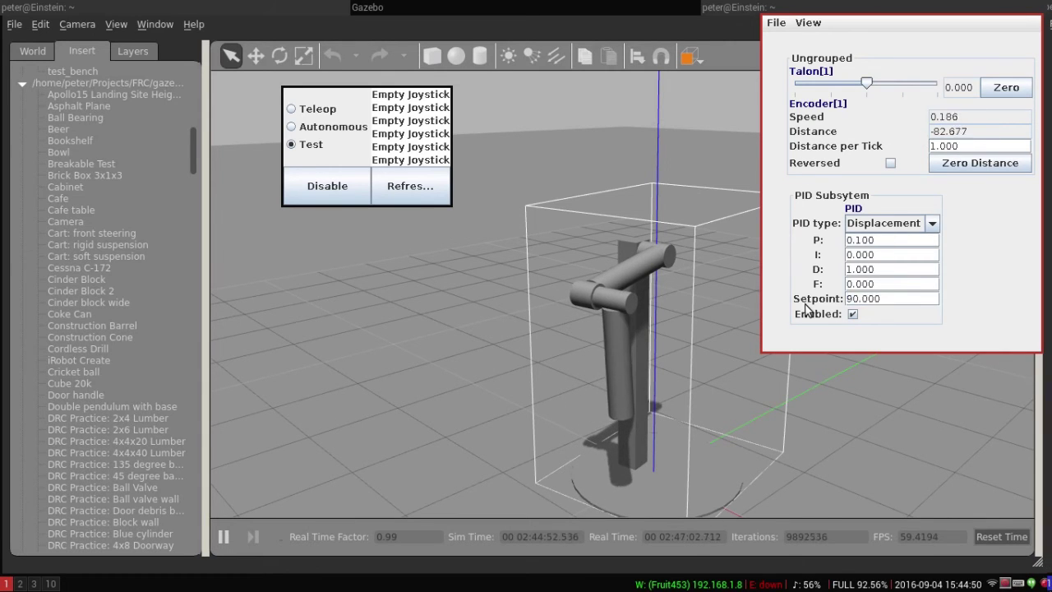
type("90.000")
key("Return")
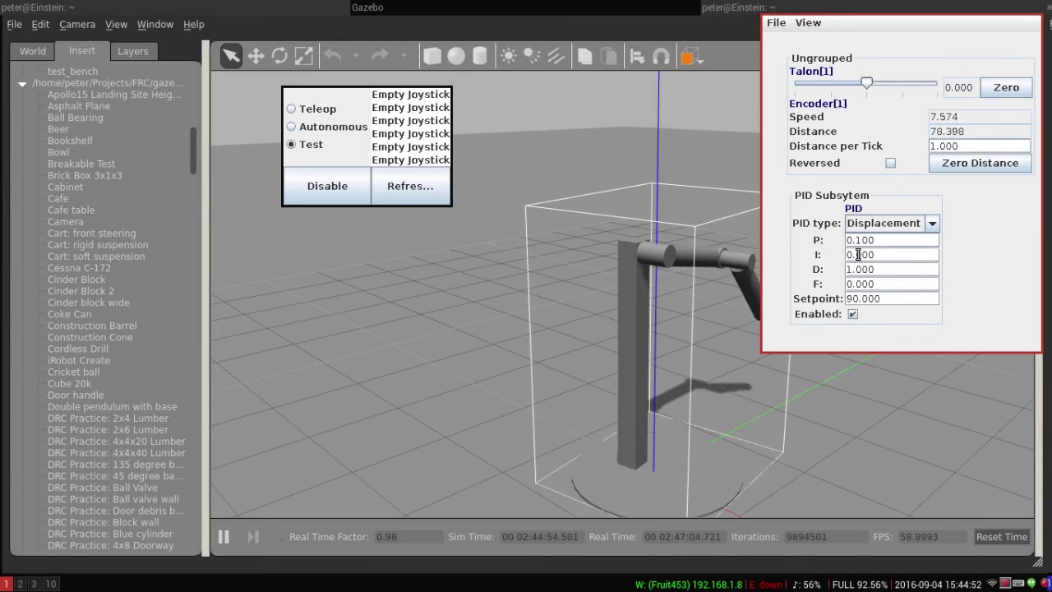
Set the I gain to 1 and inspect the arm up close
double_click(859, 255)
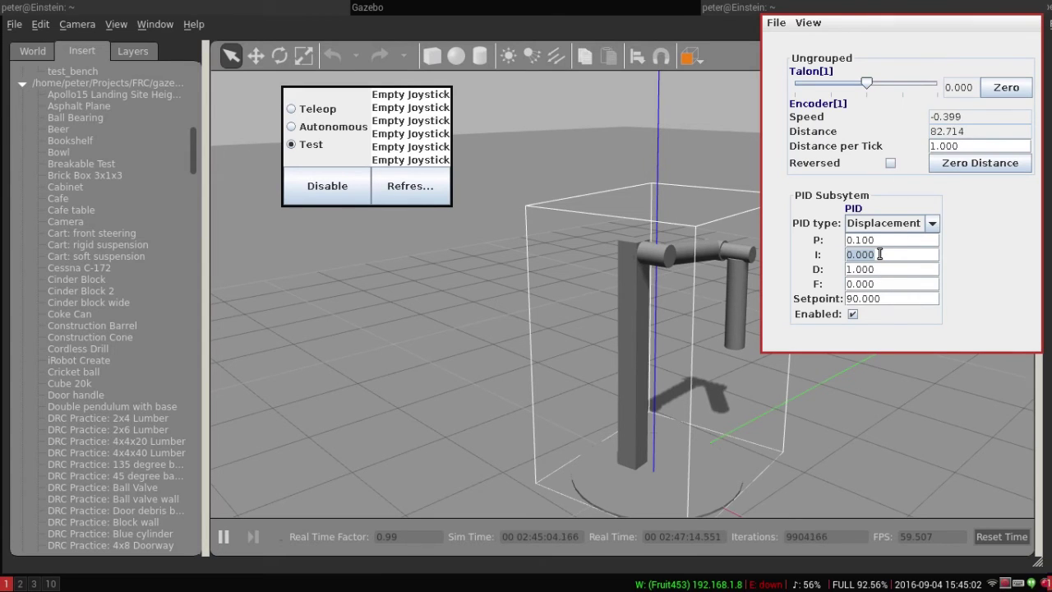
key("Tab")
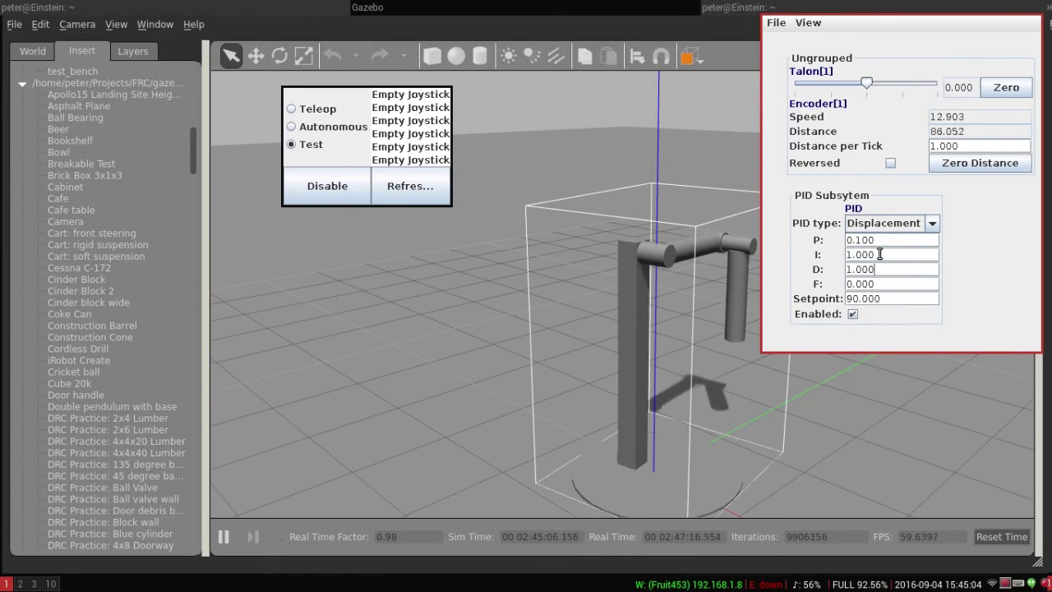
scroll(655, 247, "up", 4)
scroll(655, 247, "down", 3)
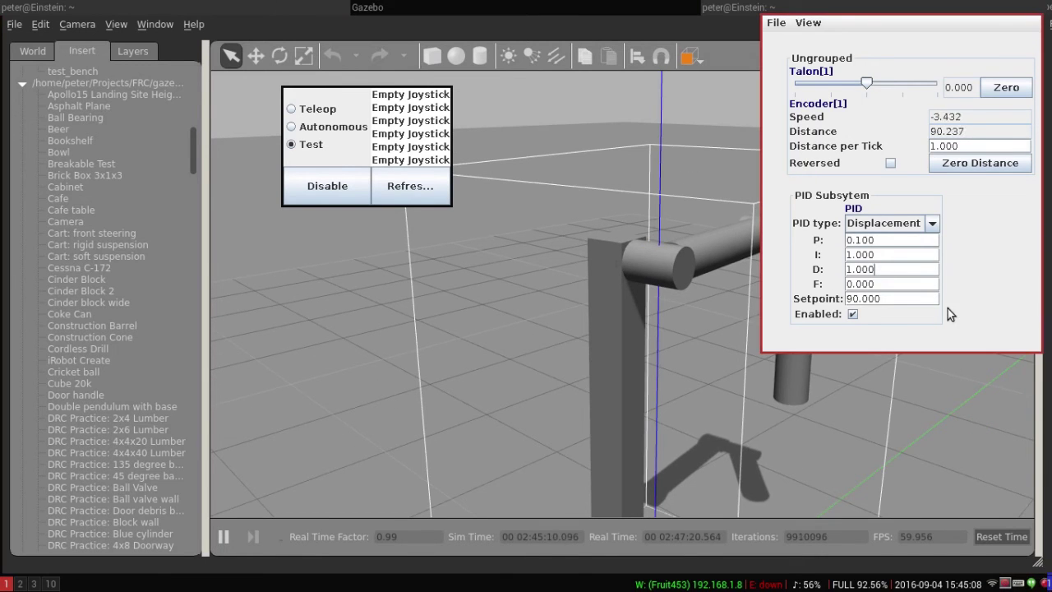
Test the arm with a PID setpoint of 180 followed by 0
double_click(852, 300)
type("180")
key("Return")
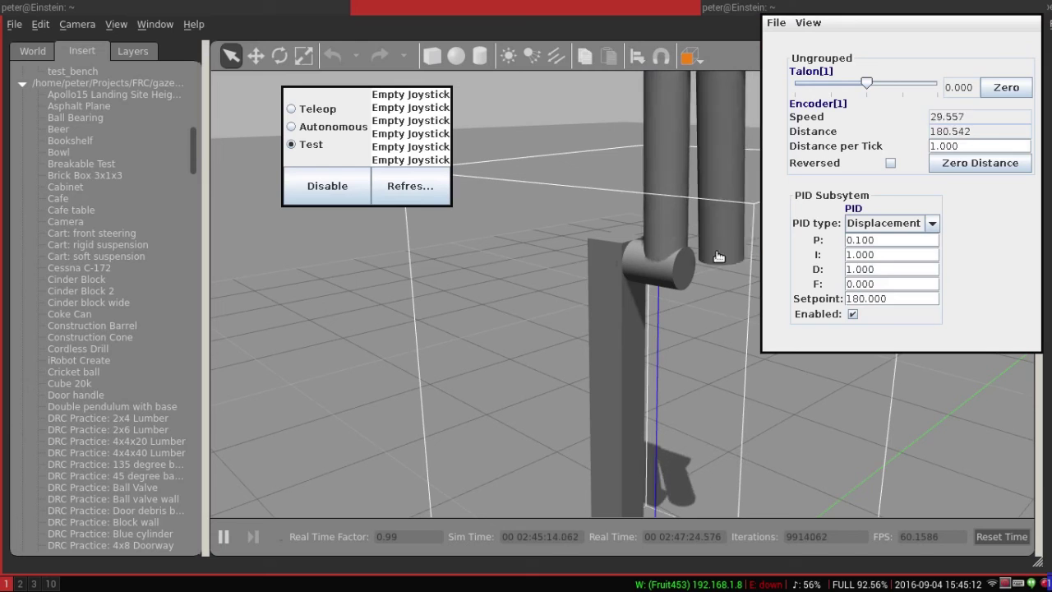
double_click(895, 299)
type("0")
key("Return")
Set the I gain to 0.1 and the PID setpoint to 90
double_click(863, 255)
type("0.1")
key("Tab")
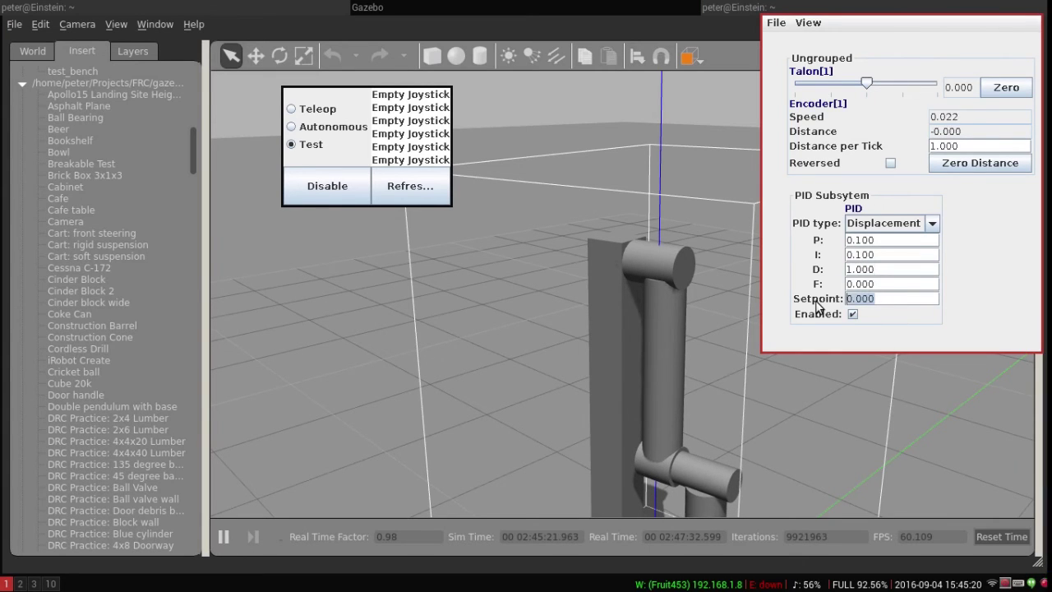
type("90")
key("Return")
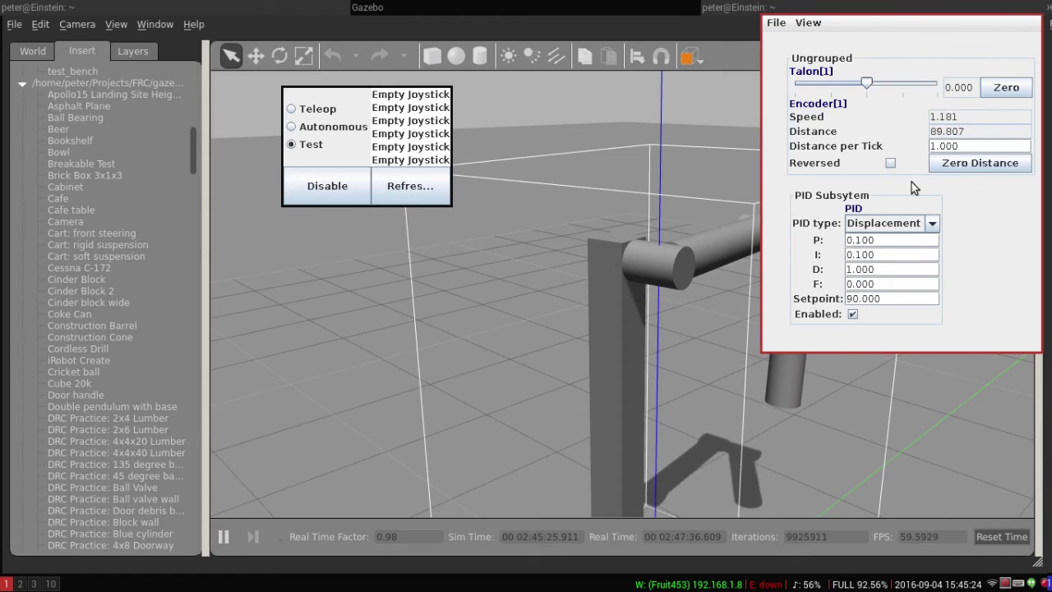
View the whole arm and test it with a PID setpoint of 180 followed by -90
left_click(691, 258)
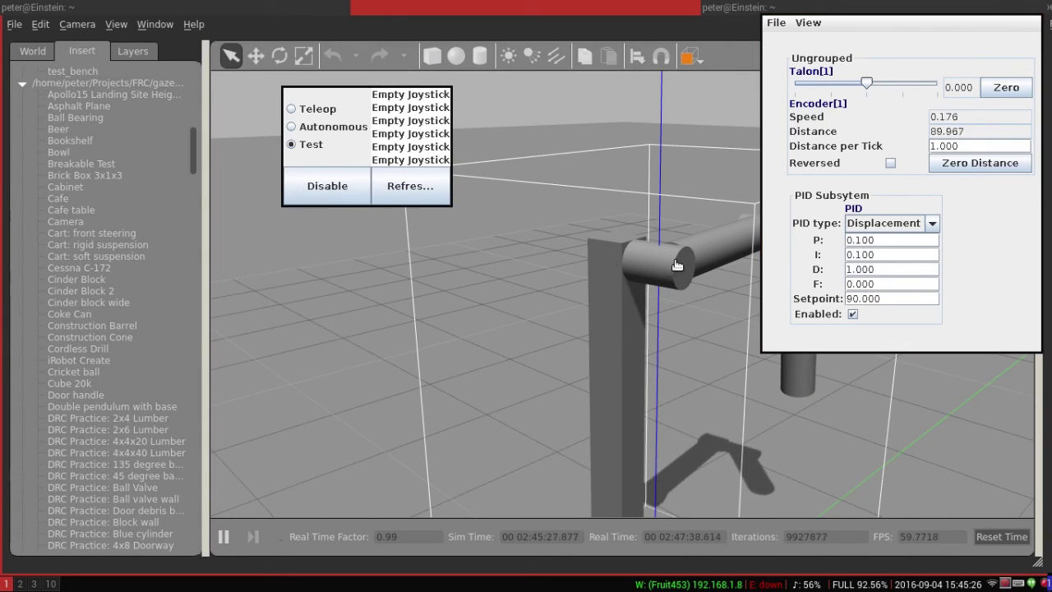
scroll(694, 323, "down", 5)
left_click(840, 304)
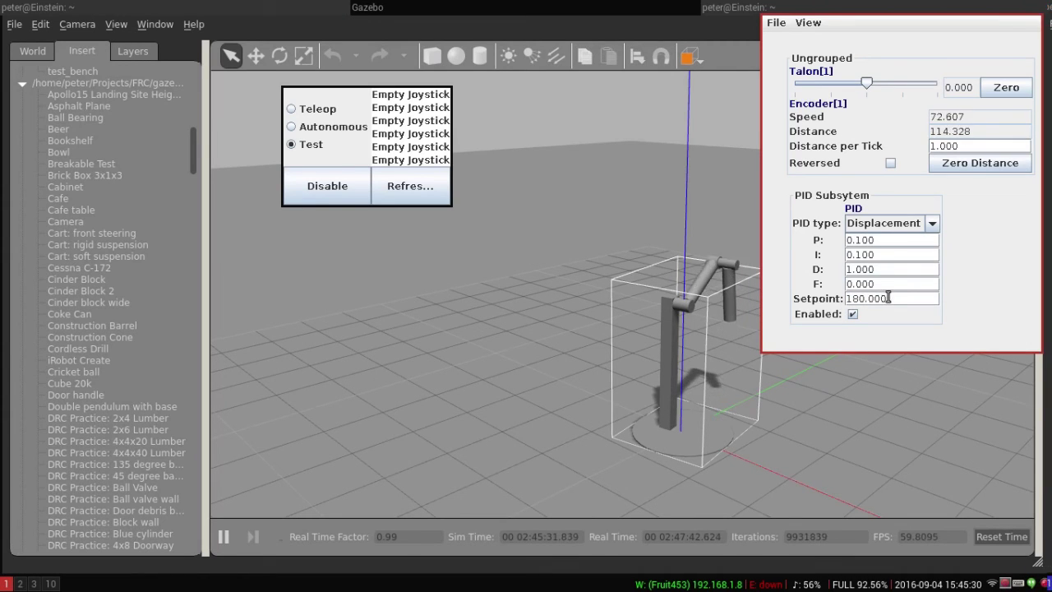
double_click(849, 298)
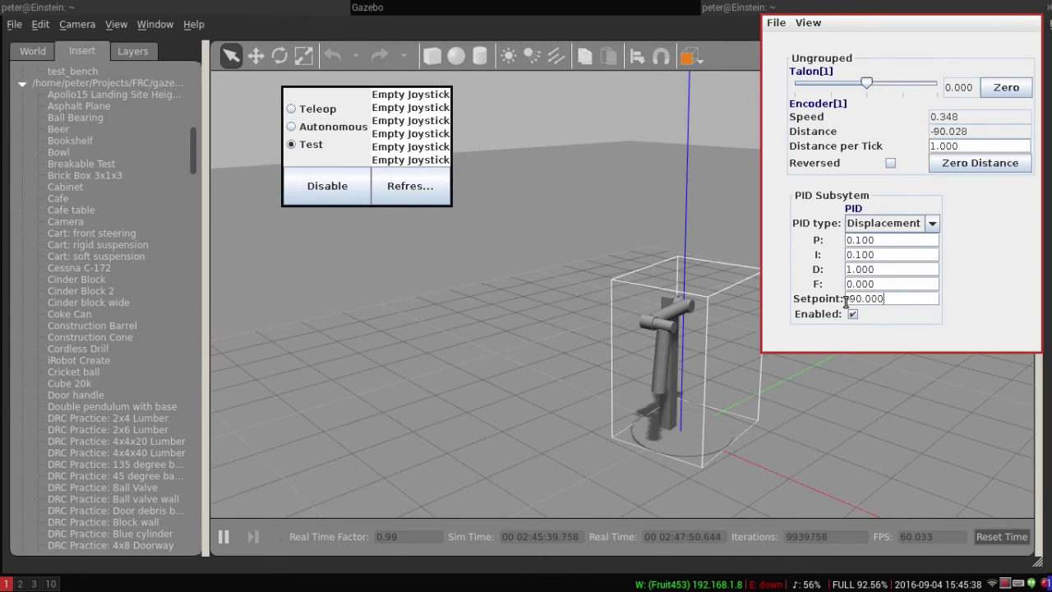
Raise the P gain to 0.2 and set the PID setpoint to 0
scroll(746, 345, "up", 3)
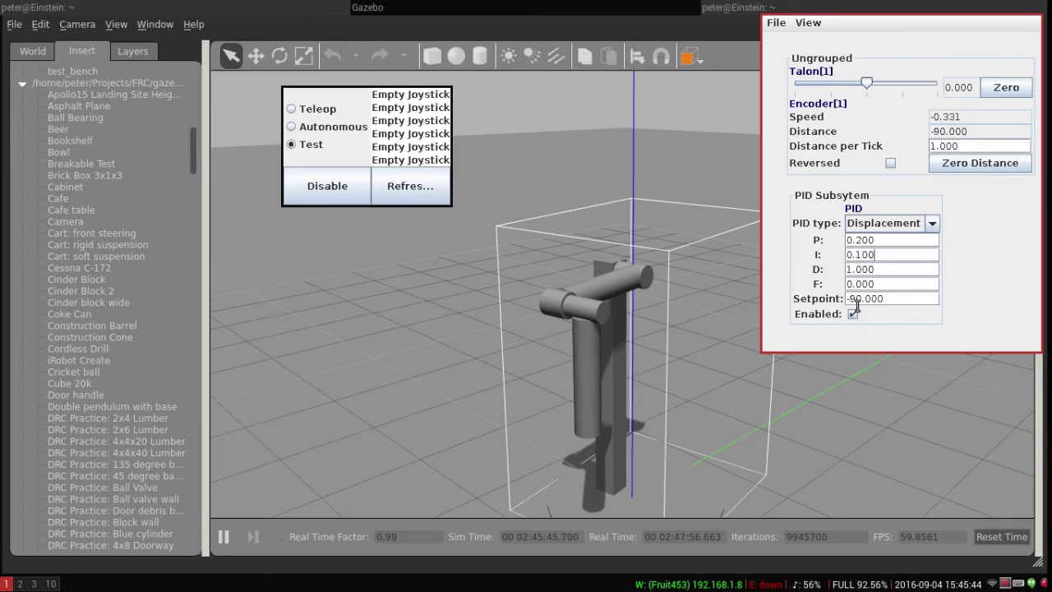
left_click_drag(901, 297, 834, 304)
type("0")
key("Return")
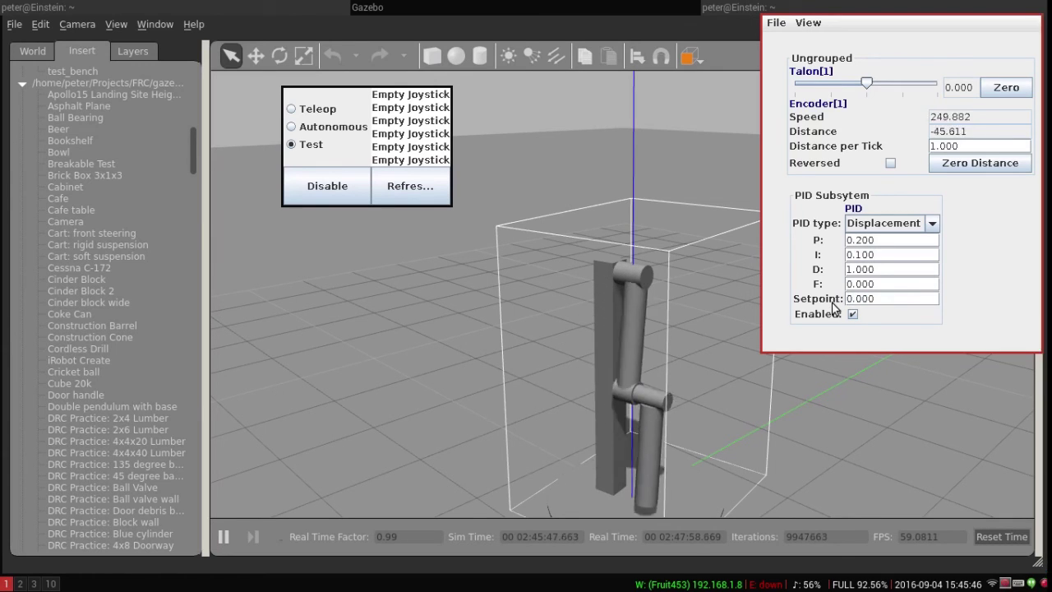
Set the PID setpoint to 180 with the P gain at 0.2
triple_click(864, 298)
type("180")
key("Return")
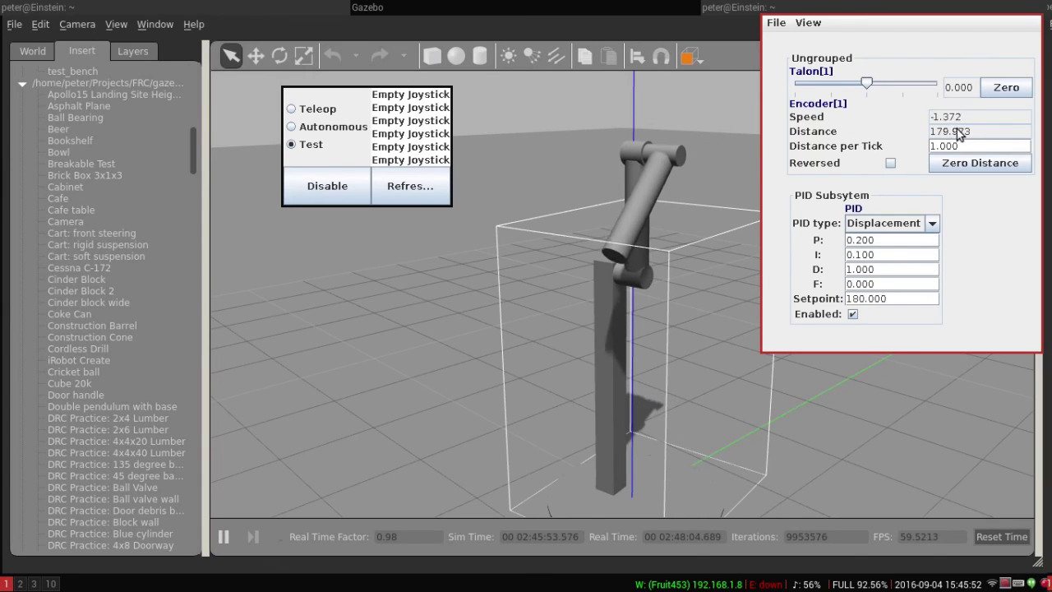
Turn off Edit Subsystems and turn on Editable for the live window's widgets
left_click(808, 22)
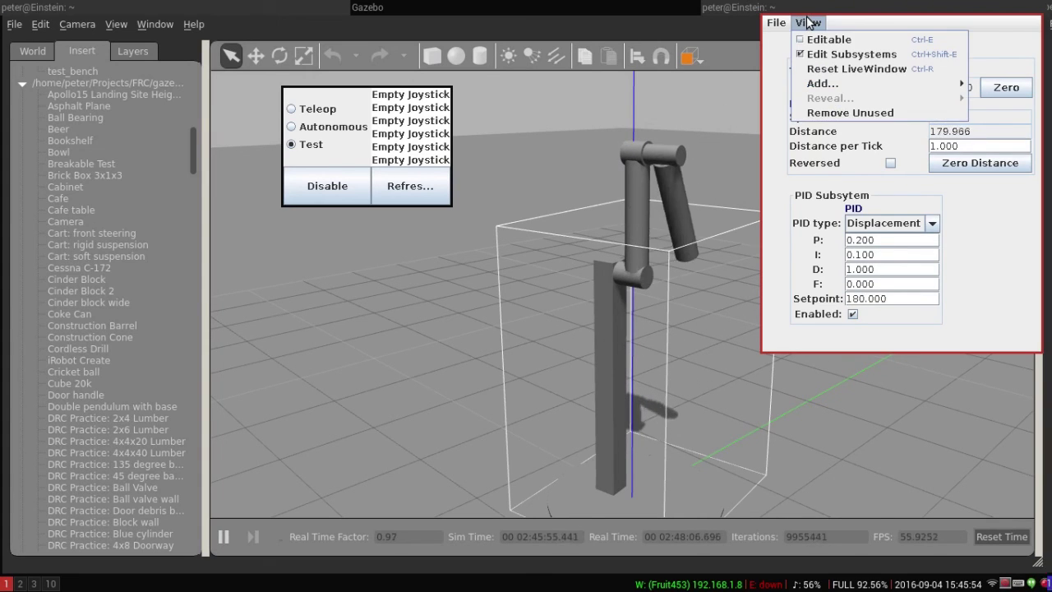
left_click(801, 54)
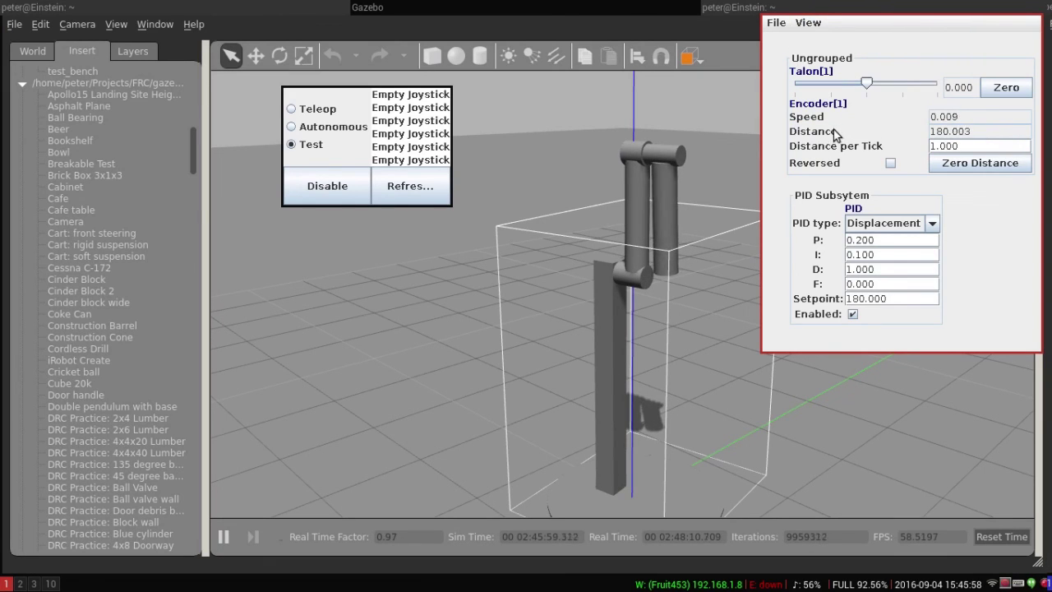
left_click(808, 22)
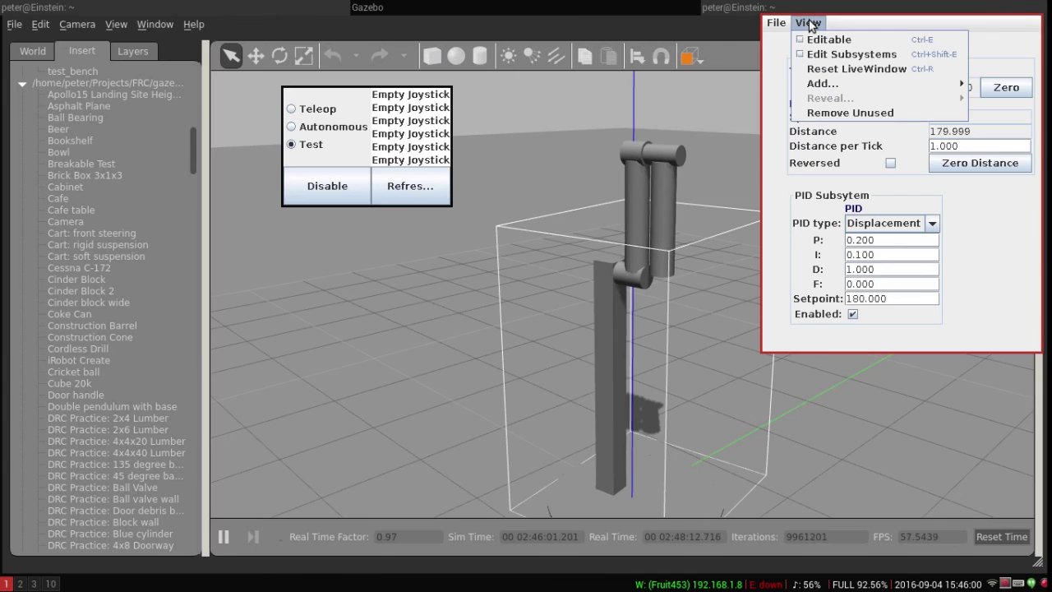
left_click(812, 39)
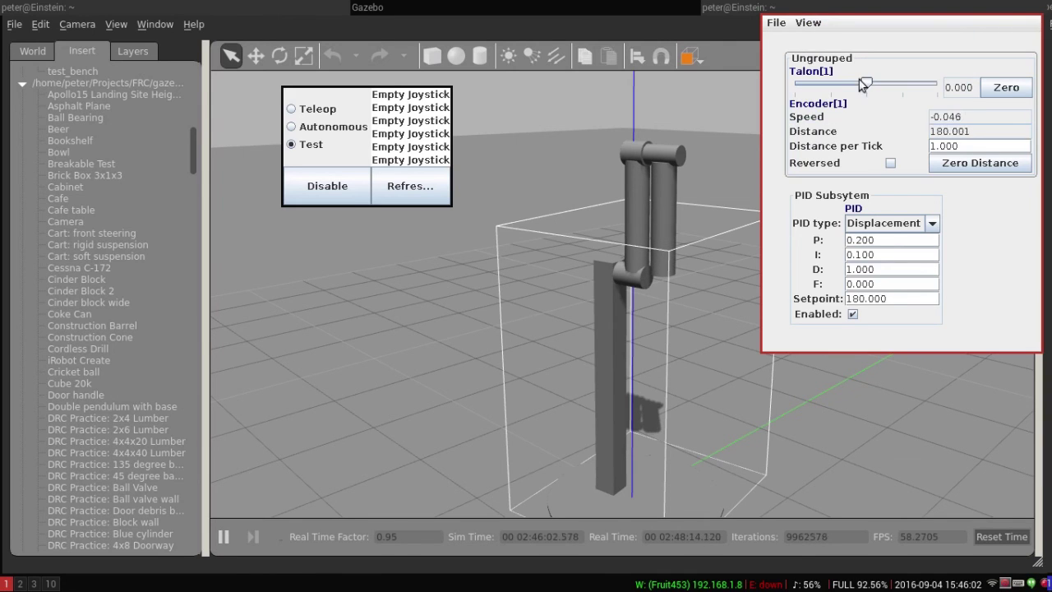
Check the widget options available for Encoder[1] at its Distance field and label, leaving them unchanged
right_click(943, 135)
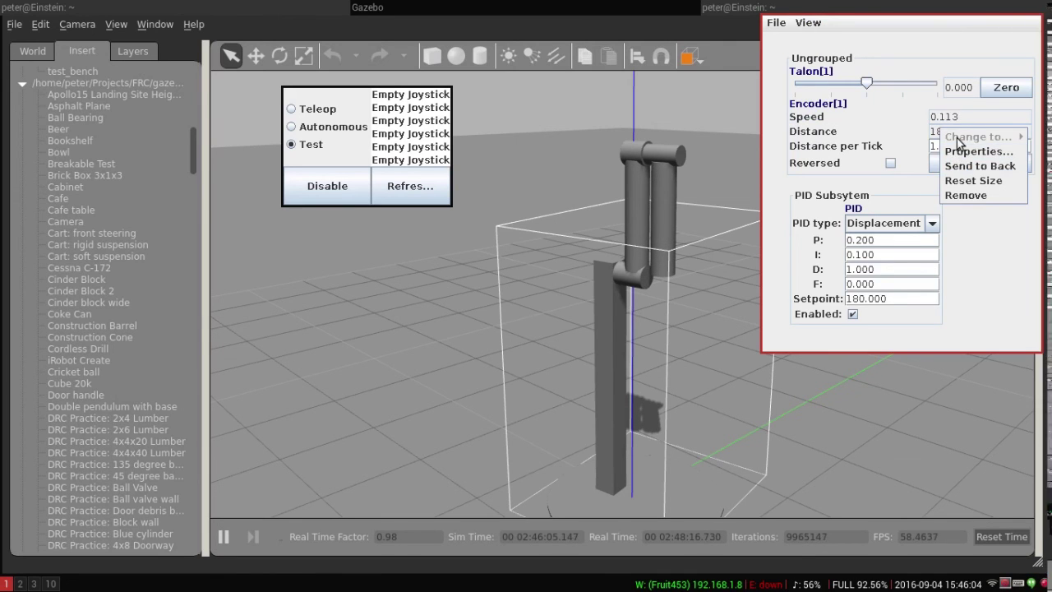
left_click(826, 138)
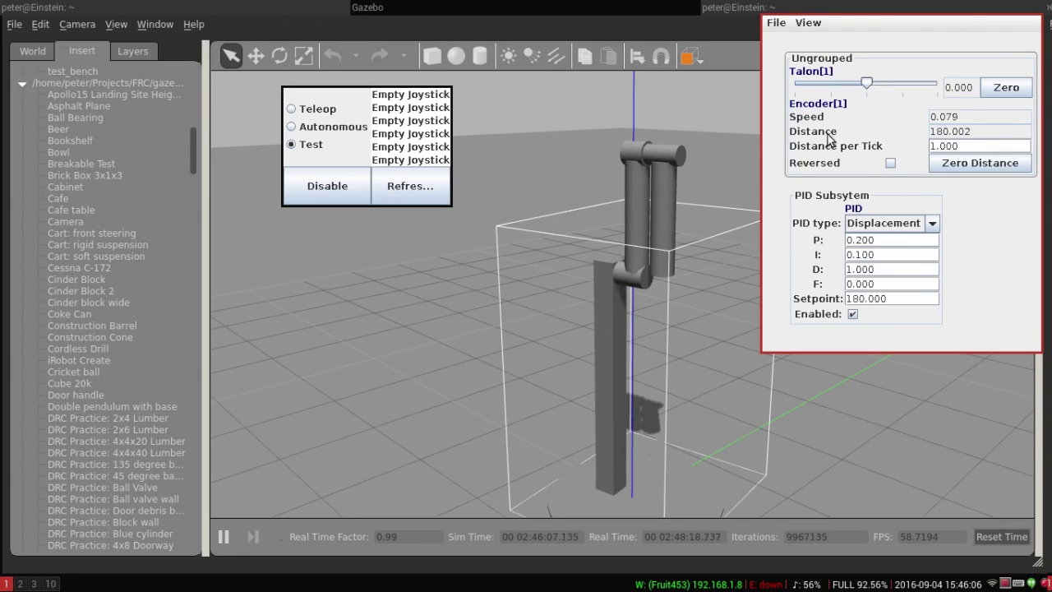
right_click(823, 140)
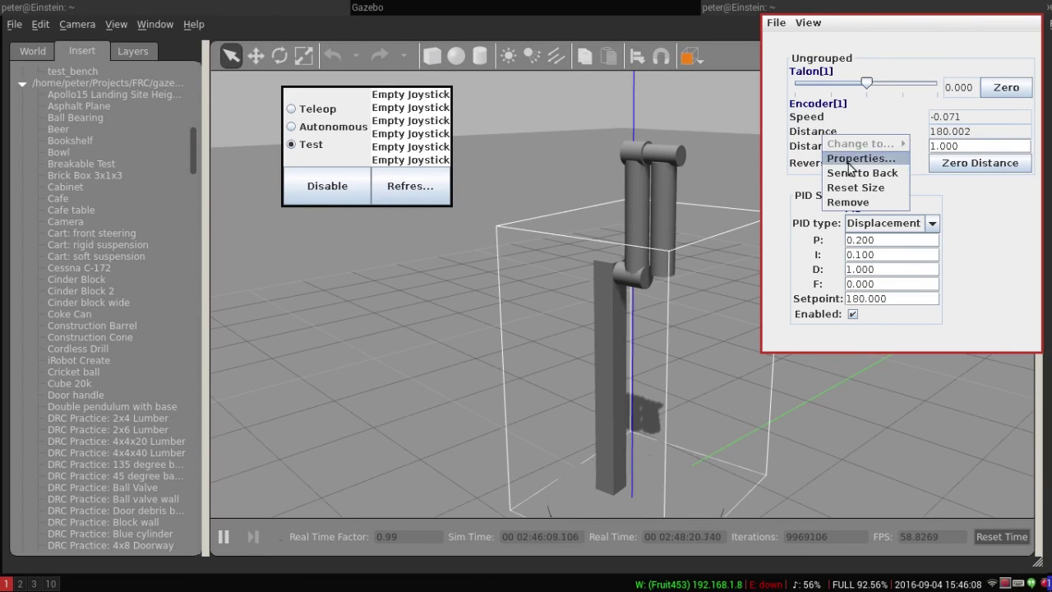
left_click(973, 207)
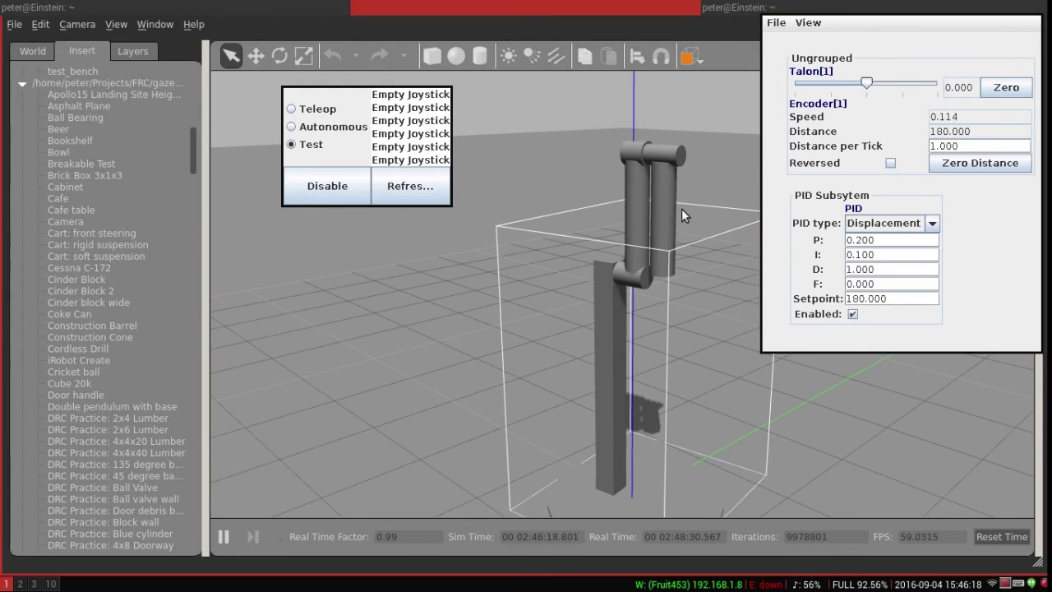
Set the PID setpoint to 0
key("Return")
left_click(582, 335)
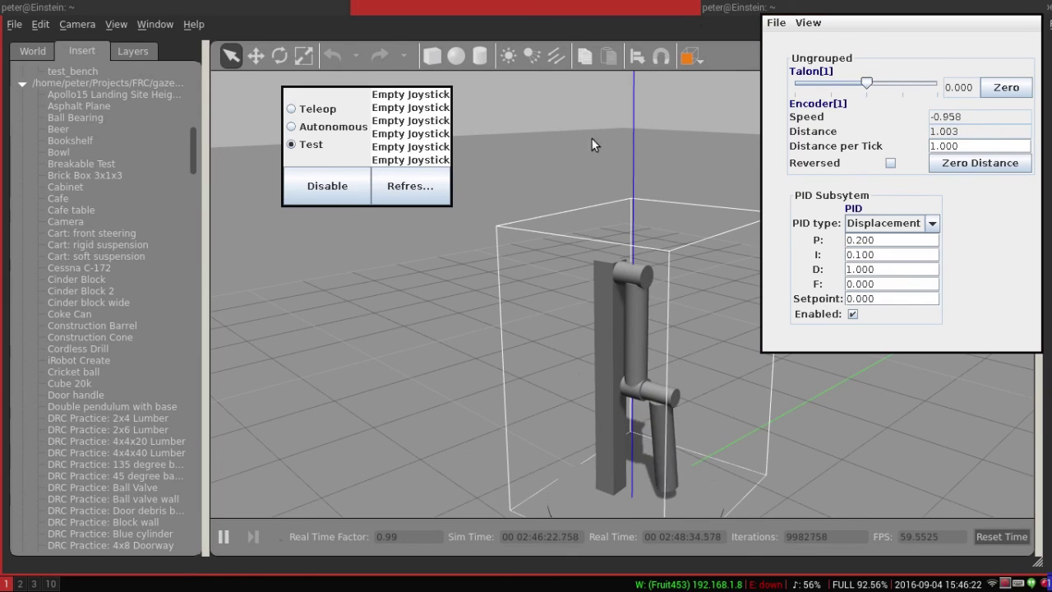
Switch to the terminal text editor holding the pid_test model's SDF file
left_click(744, 5)
key("super+Left")
key("super+3")
Highlight the model's plugin definitions as whole lines, from the upper_encoder units line 231 up to the clock plugin at line 215
key("j")
key("j")
key("j")
key("V")
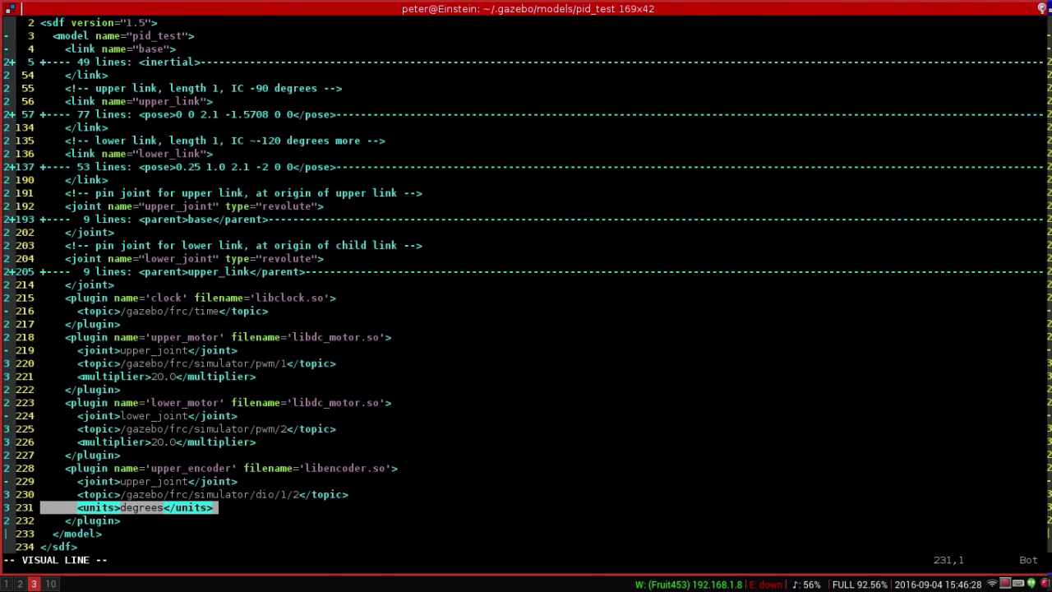
key("ctrl+u")
key("j")
key("j")
key("j")
key("j")
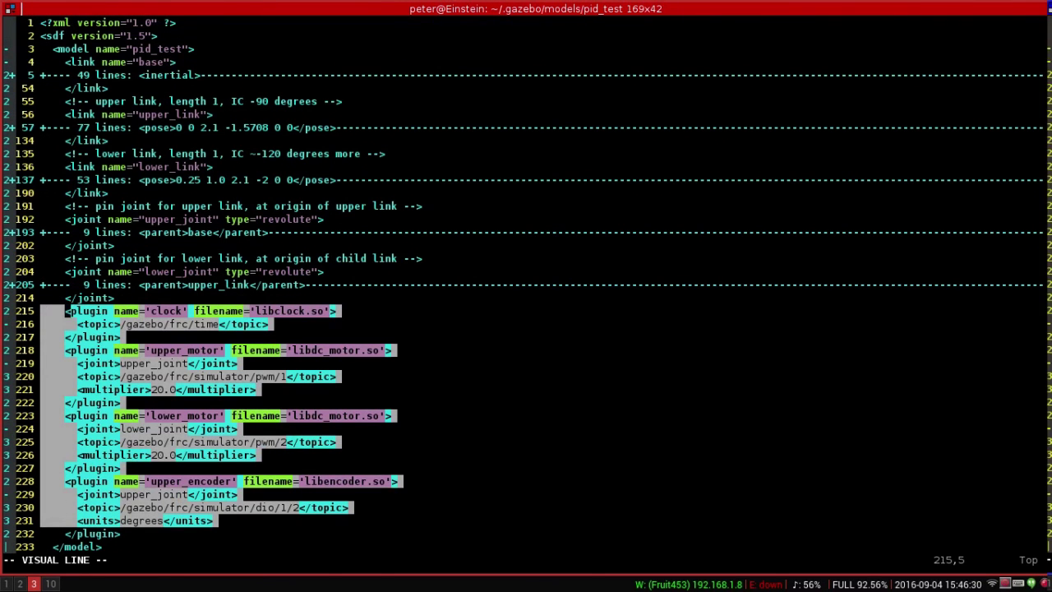